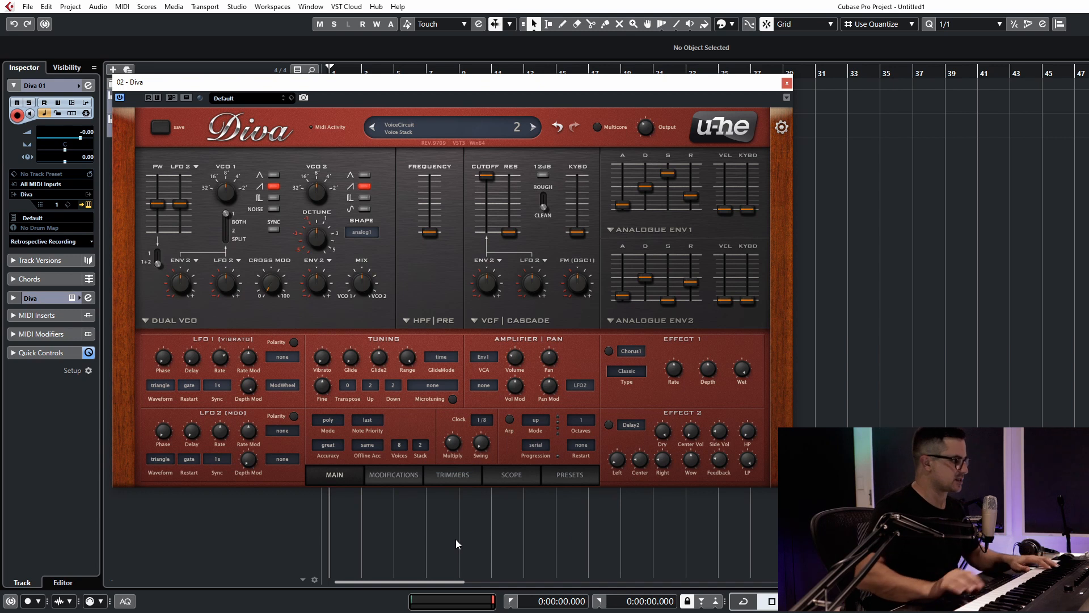
# Set the synth's voice count to 16
pyautogui.click(386, 477)
pyautogui.click(442, 477)
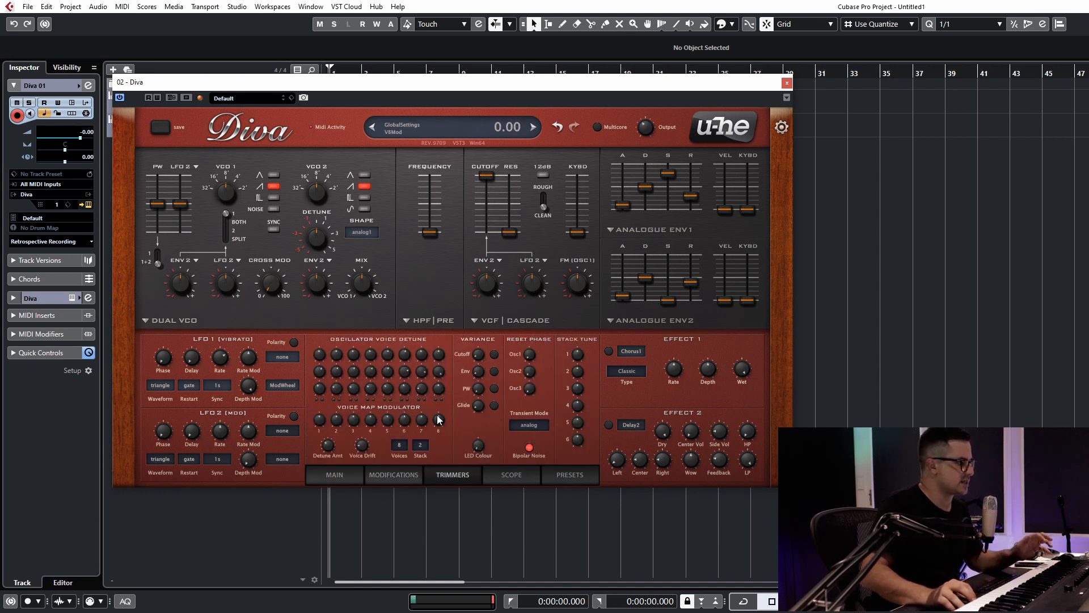
pyautogui.click(406, 447)
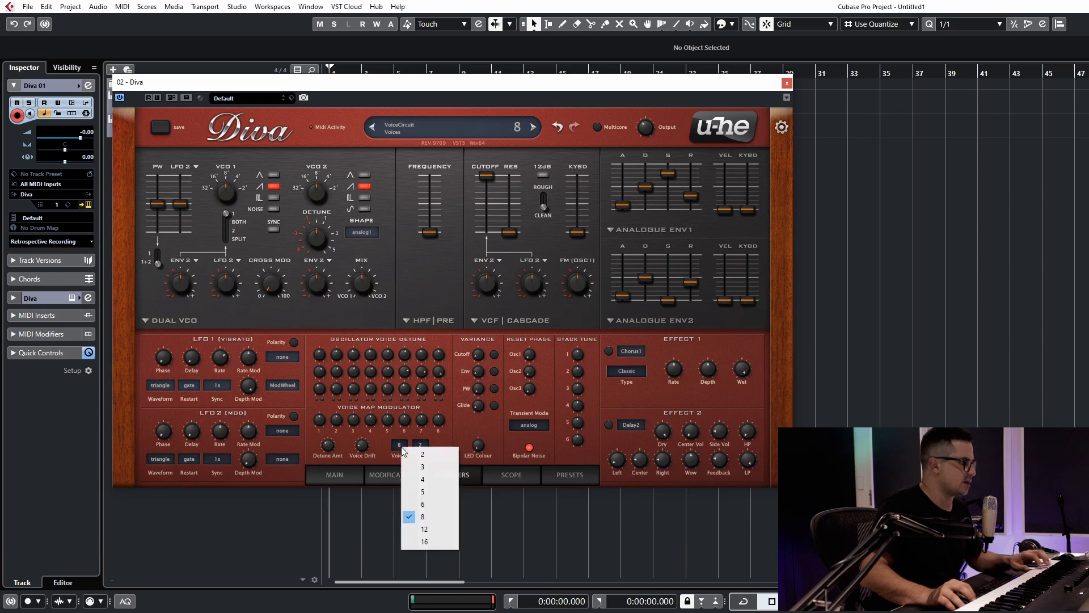
pyautogui.click(423, 542)
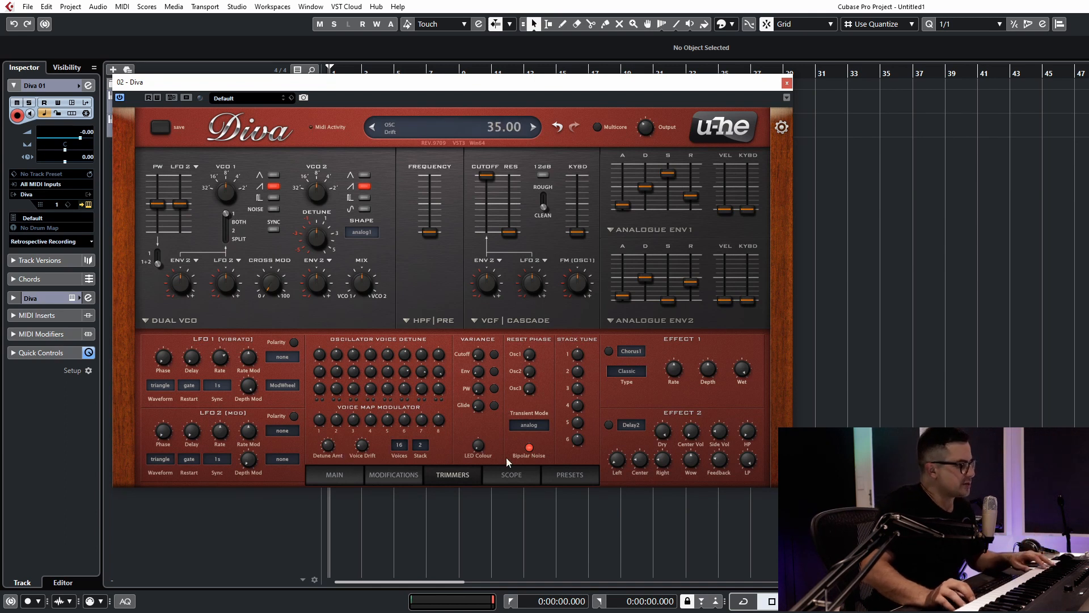
# Lower the VCF cutoff to about 92 and raise the filter's LFO2 modulation depth
pyautogui.click(395, 476)
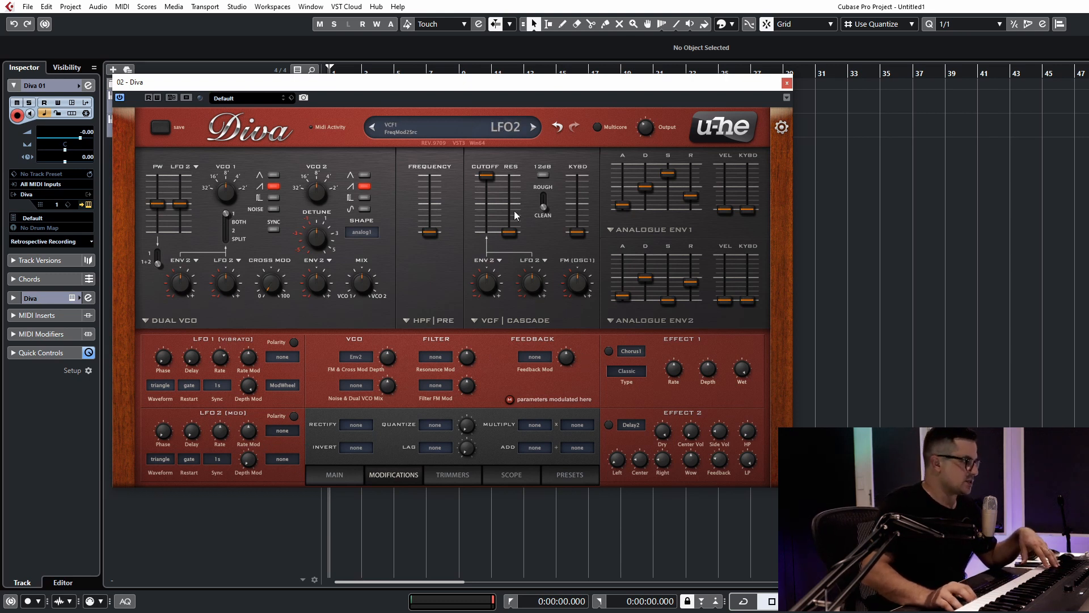
pyautogui.moveTo(492, 178); pyautogui.dragTo(492, 210)
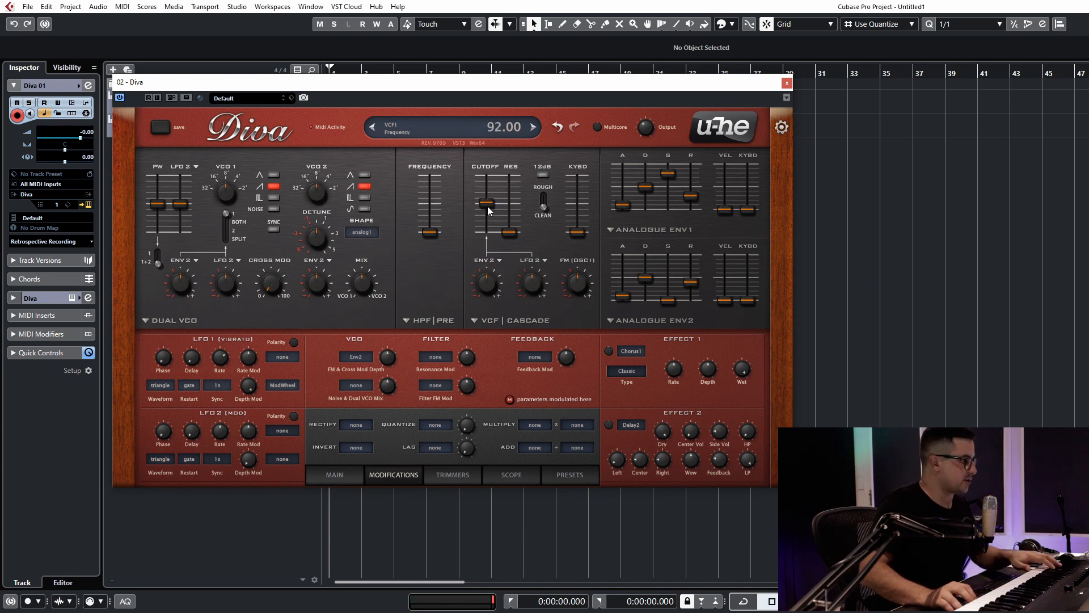
pyautogui.moveTo(488, 210); pyautogui.dragTo(492, 206)
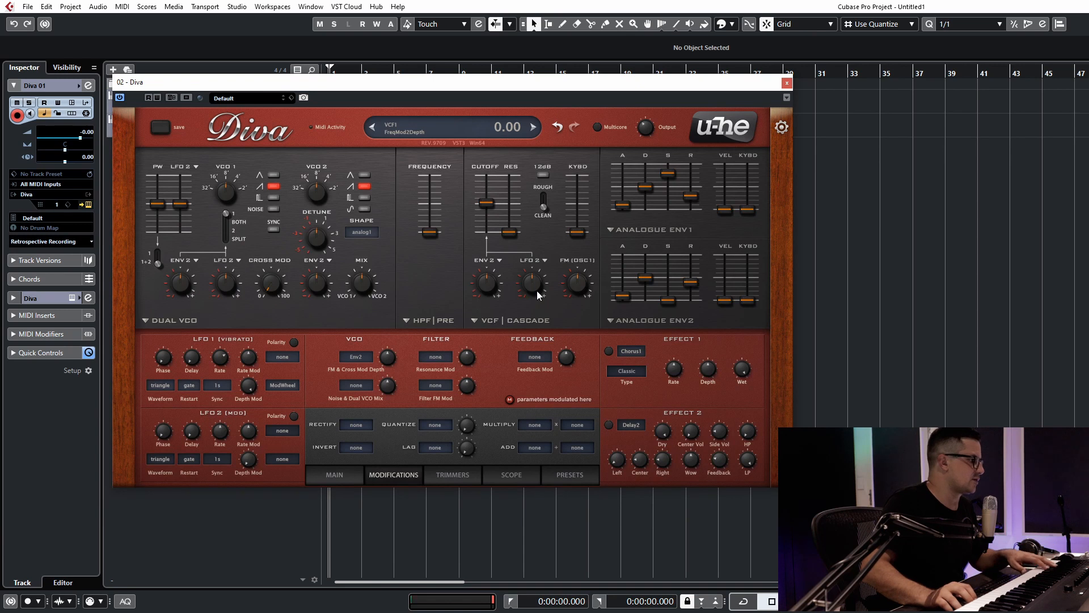
pyautogui.moveTo(536, 288); pyautogui.dragTo(557, 224)
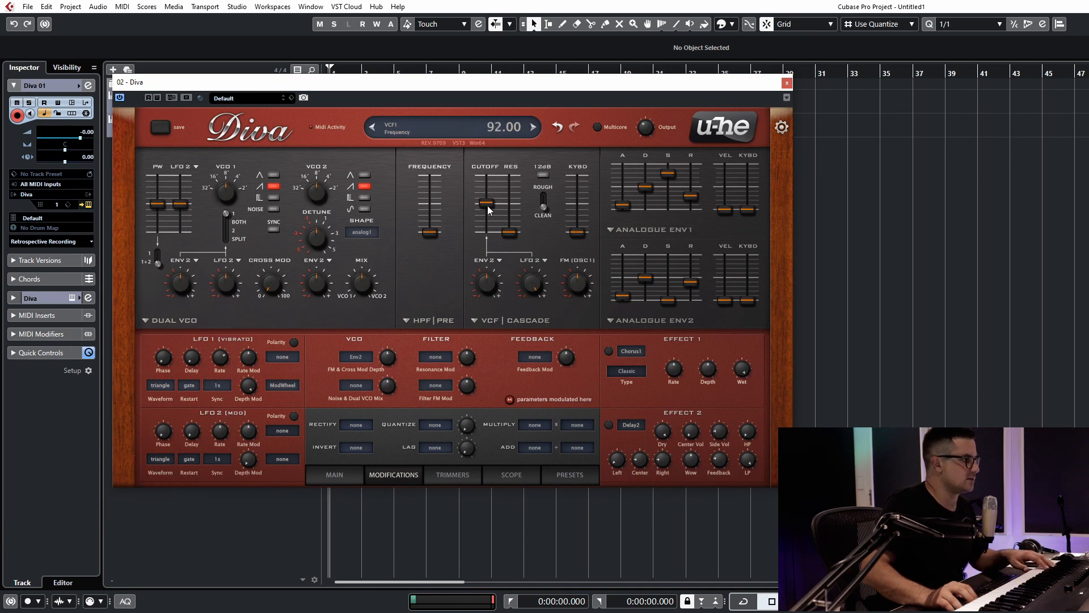
# Adjust LFO2's rate and modulate it from StackIndex with a rate modulation depth of about 2.10
pyautogui.moveTo(219, 431)
pyautogui.mouseDown()
pyautogui.moveTo(223, 413)
pyautogui.moveTo(223, 426)
pyautogui.mouseUp()
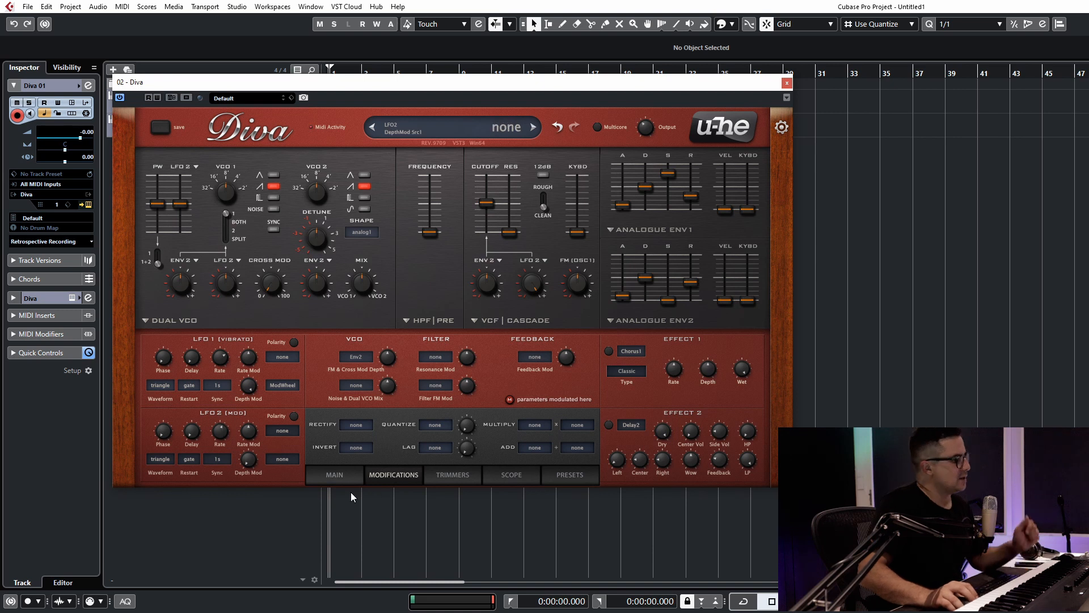
pyautogui.click(282, 431)
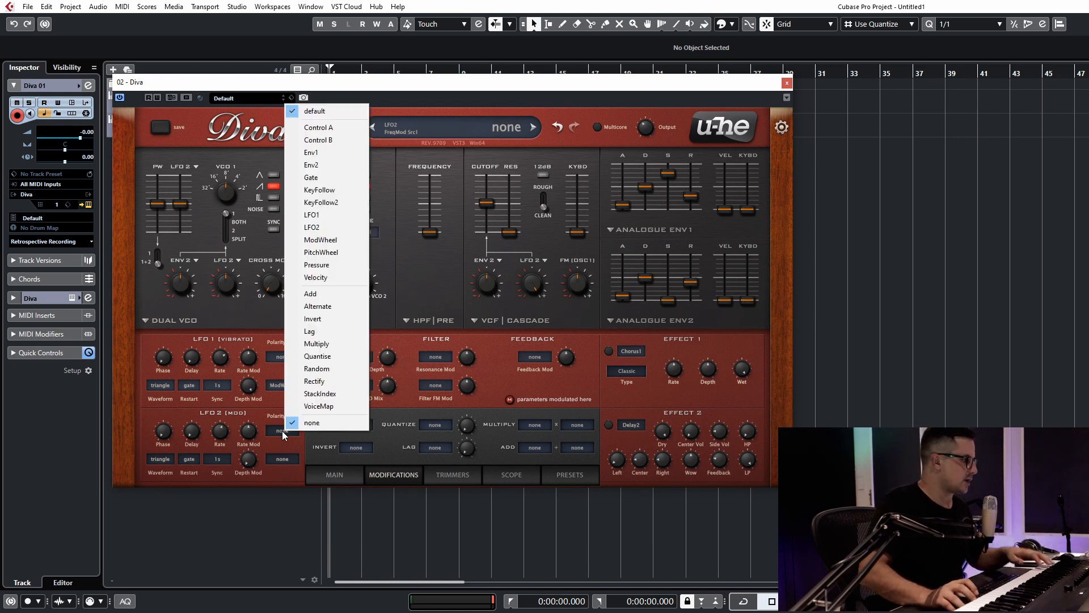
pyautogui.click(331, 395)
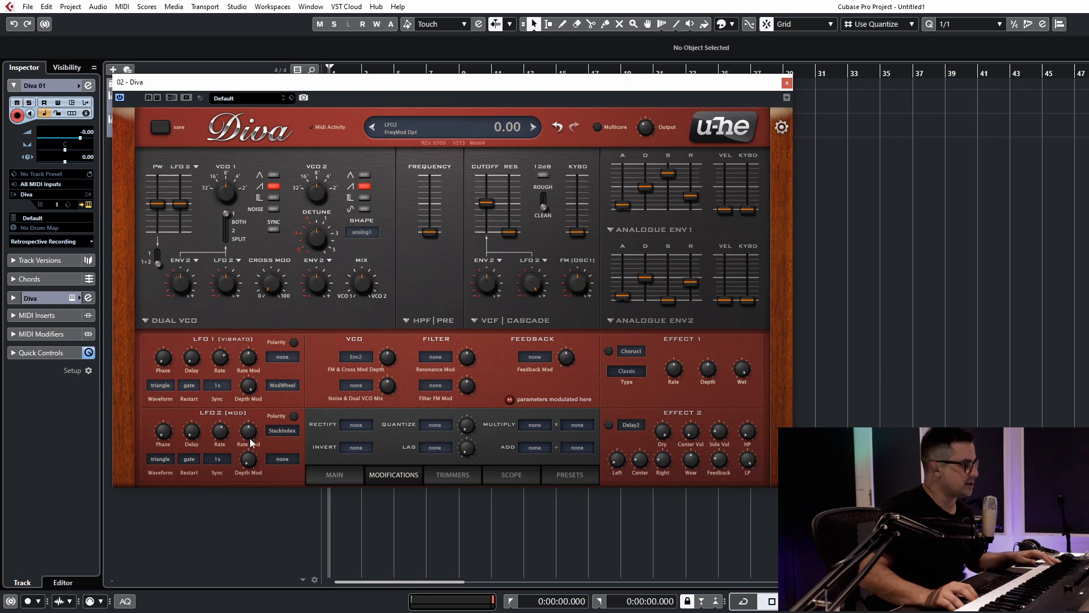
pyautogui.moveTo(254, 437)
pyautogui.mouseDown()
pyautogui.moveTo(261, 419)
pyautogui.moveTo(243, 440)
pyautogui.mouseUp()
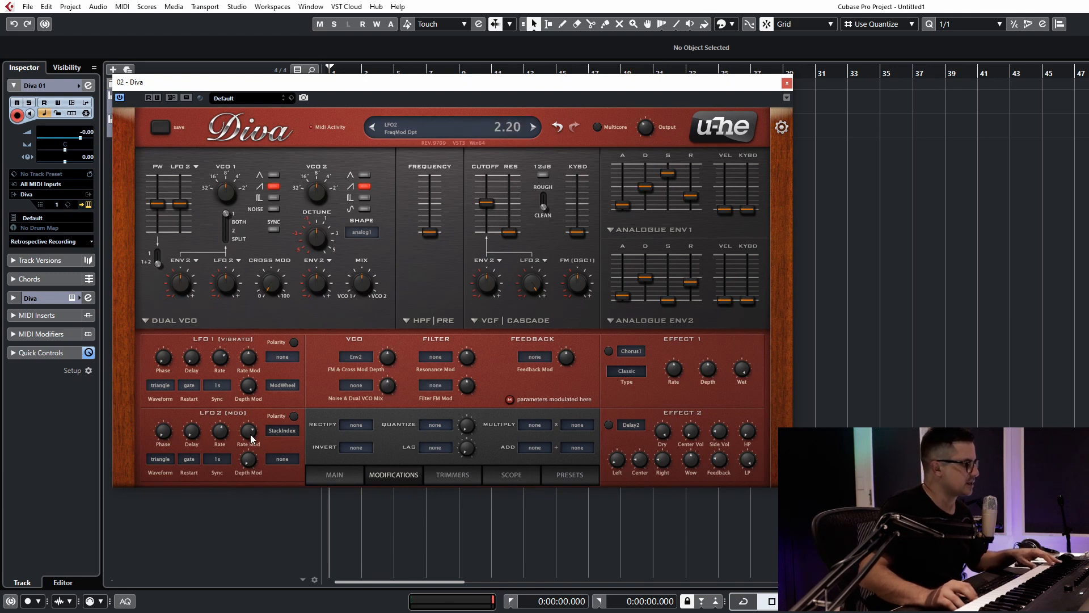
pyautogui.moveTo(249, 436); pyautogui.dragTo(253, 440)
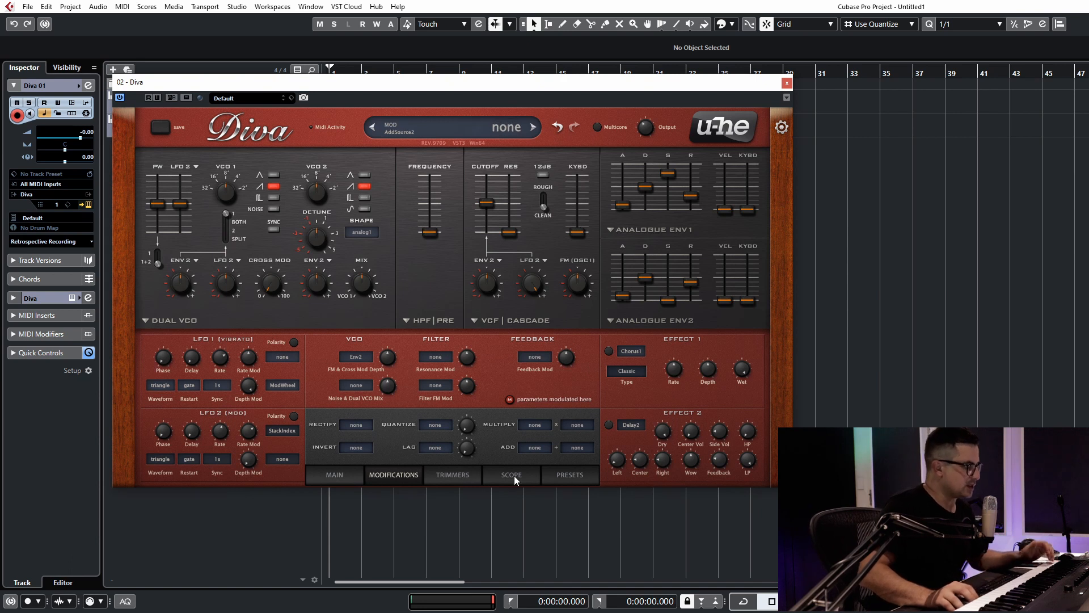
# Change the pan modulation source to StackIndex and turn up the pan modulation depth
pyautogui.click(335, 475)
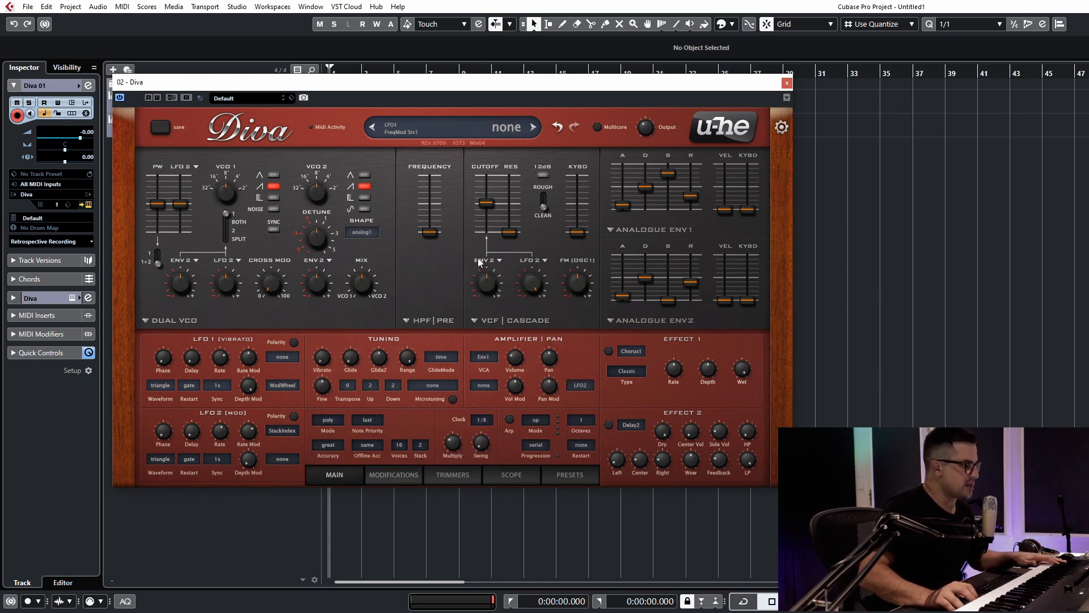
pyautogui.click(580, 385)
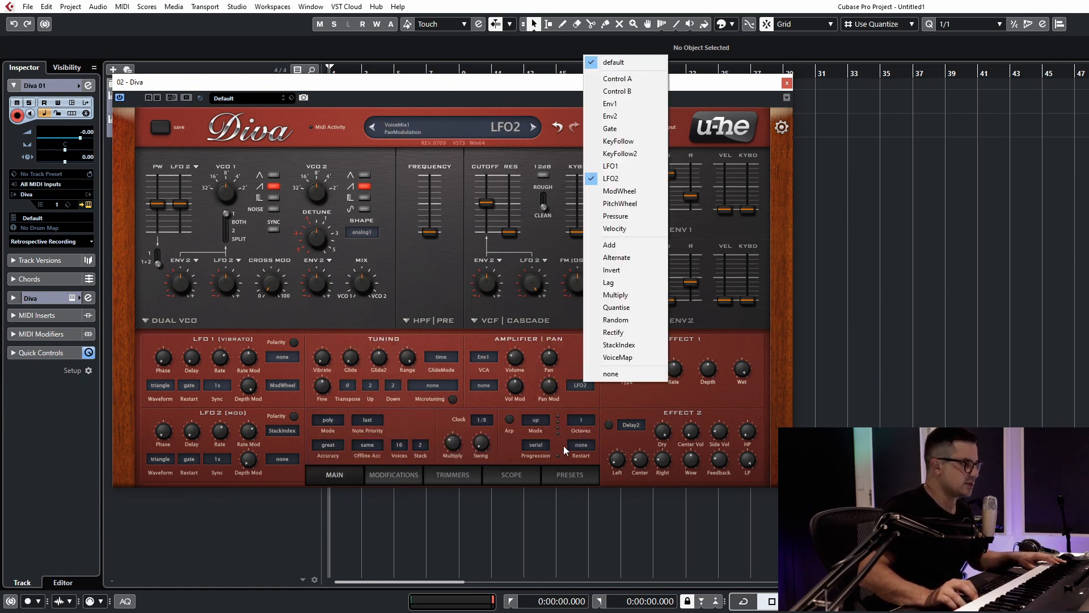
pyautogui.click(621, 345)
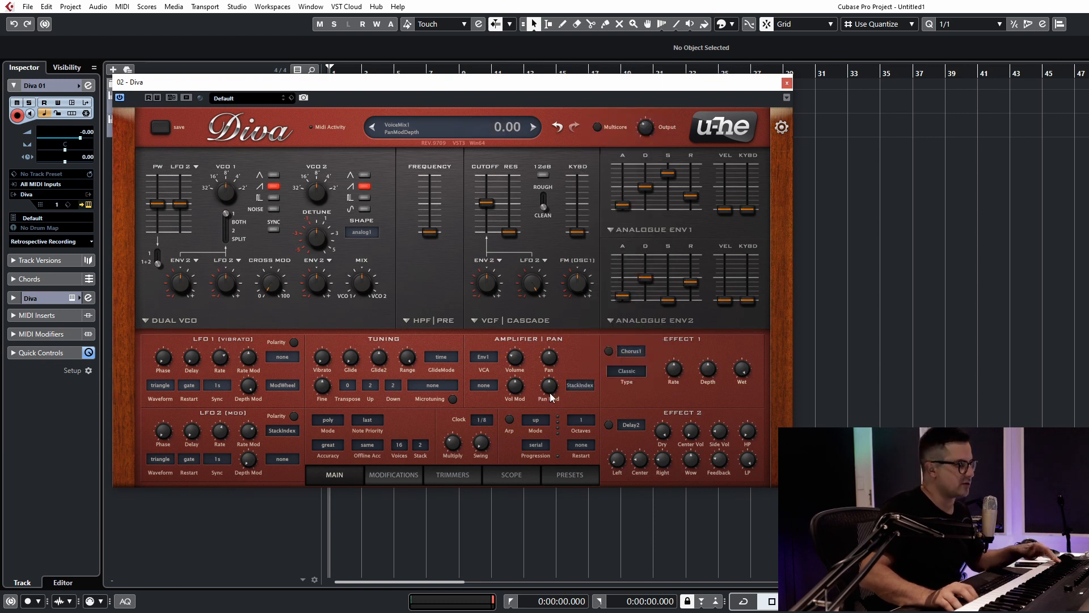
pyautogui.moveTo(549, 392); pyautogui.dragTo(567, 325)
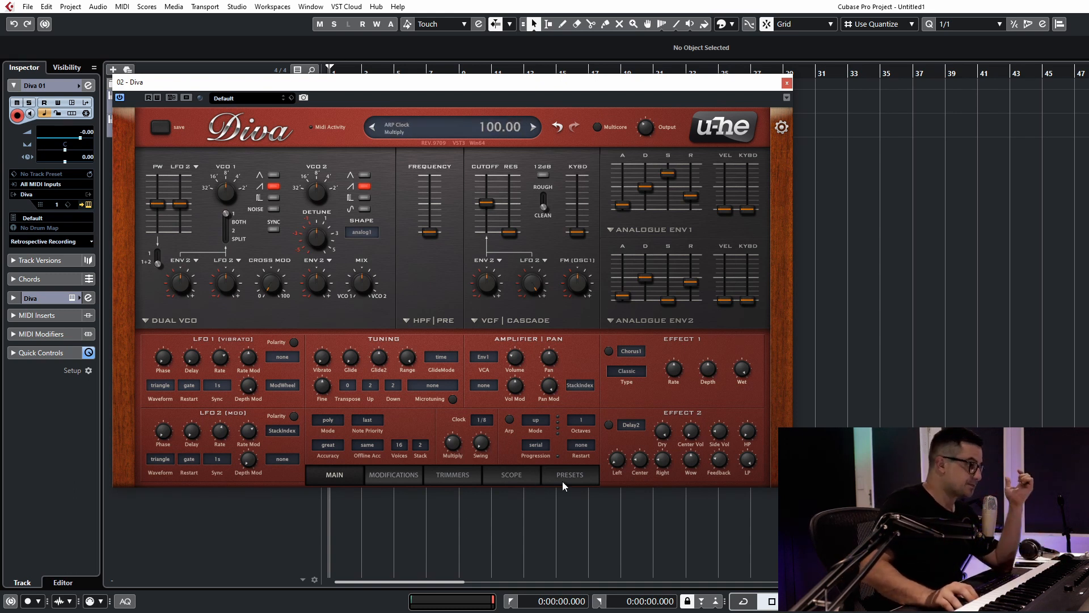
# Set the Multiply modifier's two sources to StackIndex and LFO1
pyautogui.click(393, 474)
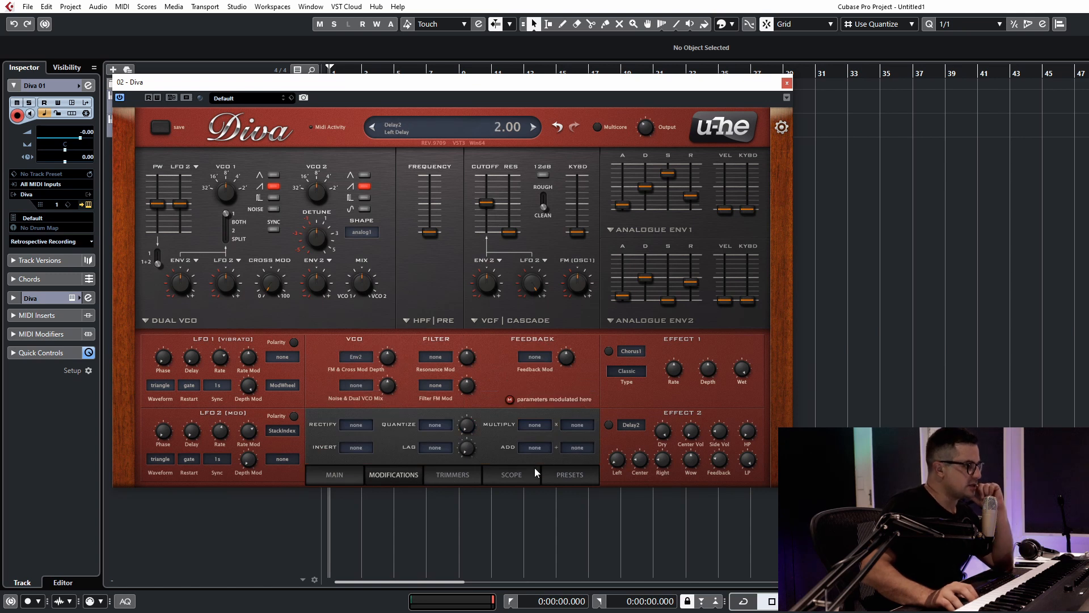
pyautogui.click(531, 449)
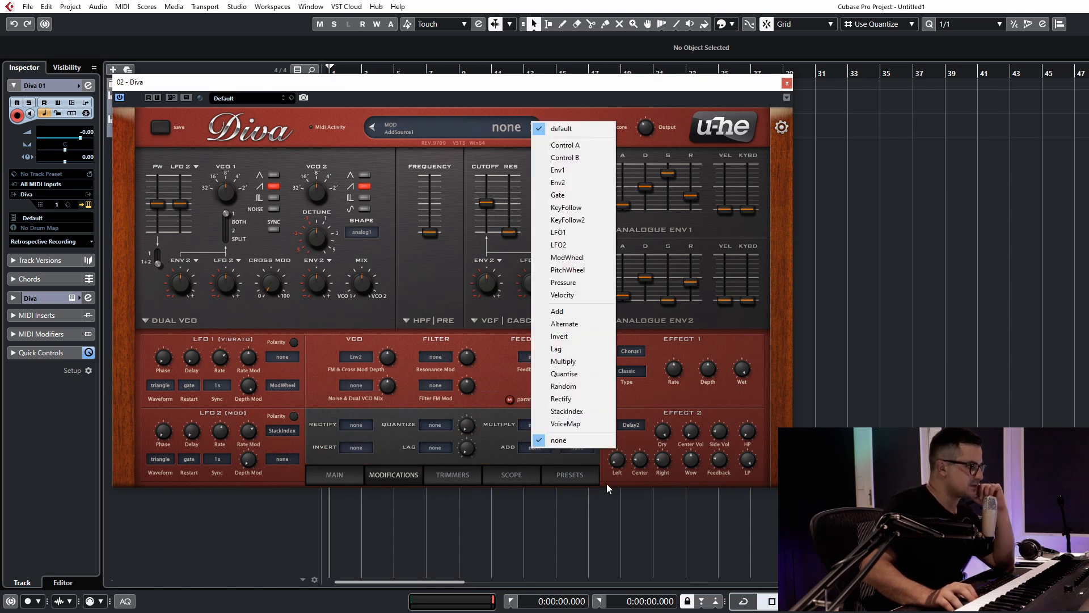
pyautogui.click(529, 426)
pyautogui.click(529, 427)
pyautogui.click(571, 389)
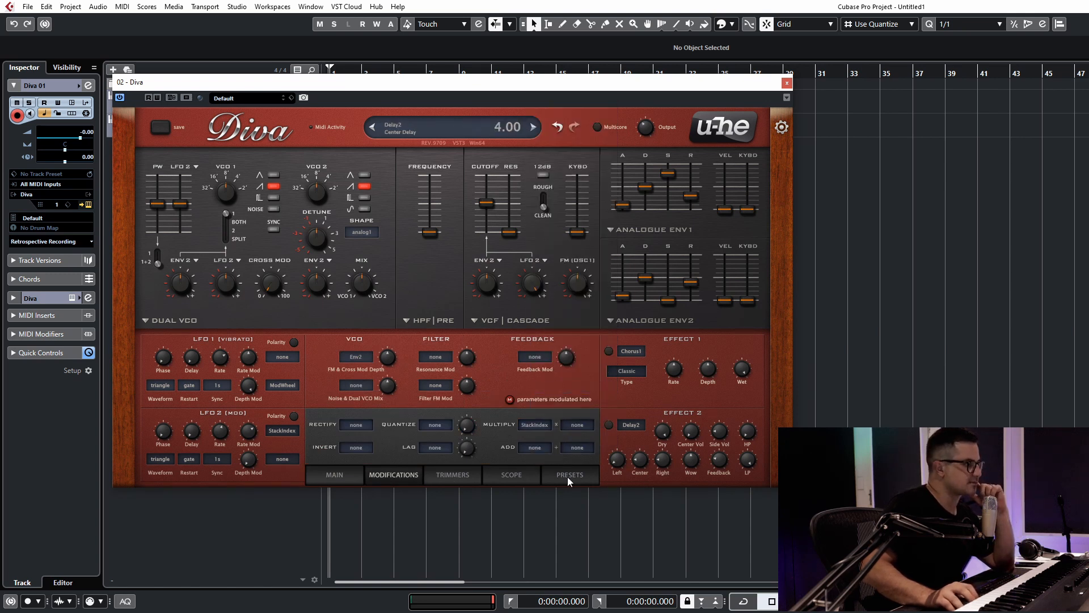
pyautogui.click(578, 424)
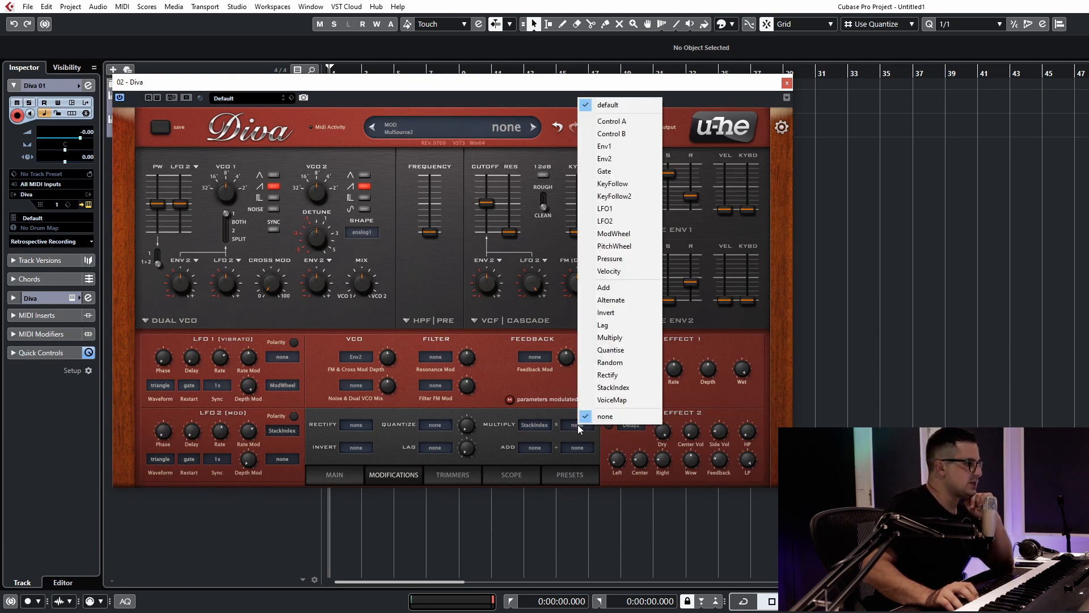
pyautogui.click(612, 213)
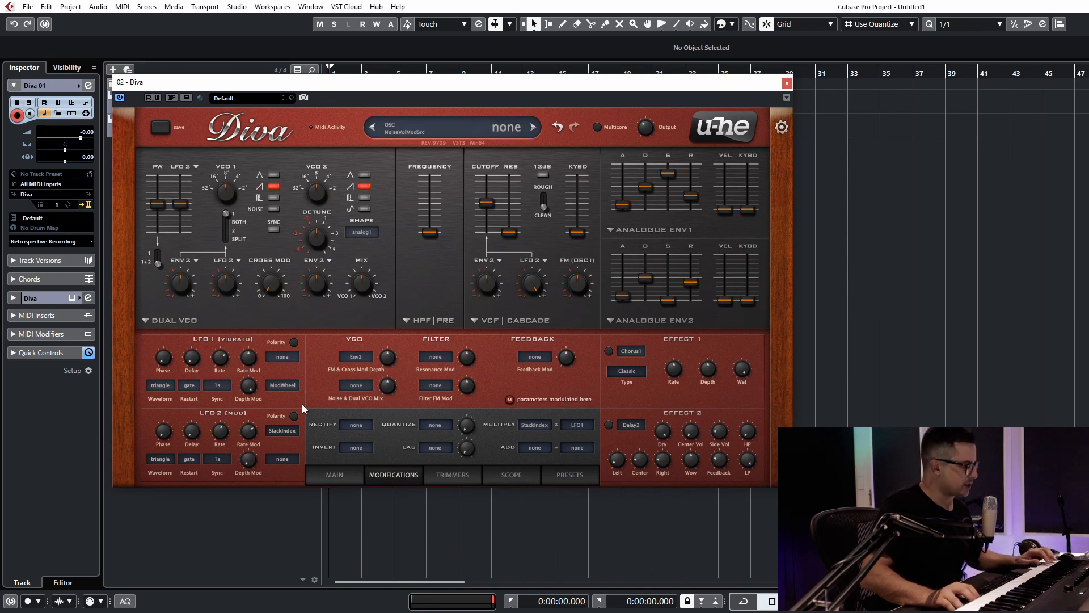
# Set LFO1's rate to about -2.20 and its waveform to rand glide
pyautogui.moveTo(220, 358)
pyautogui.mouseDown()
pyautogui.moveTo(219, 403)
pyautogui.moveTo(226, 359)
pyautogui.mouseUp()
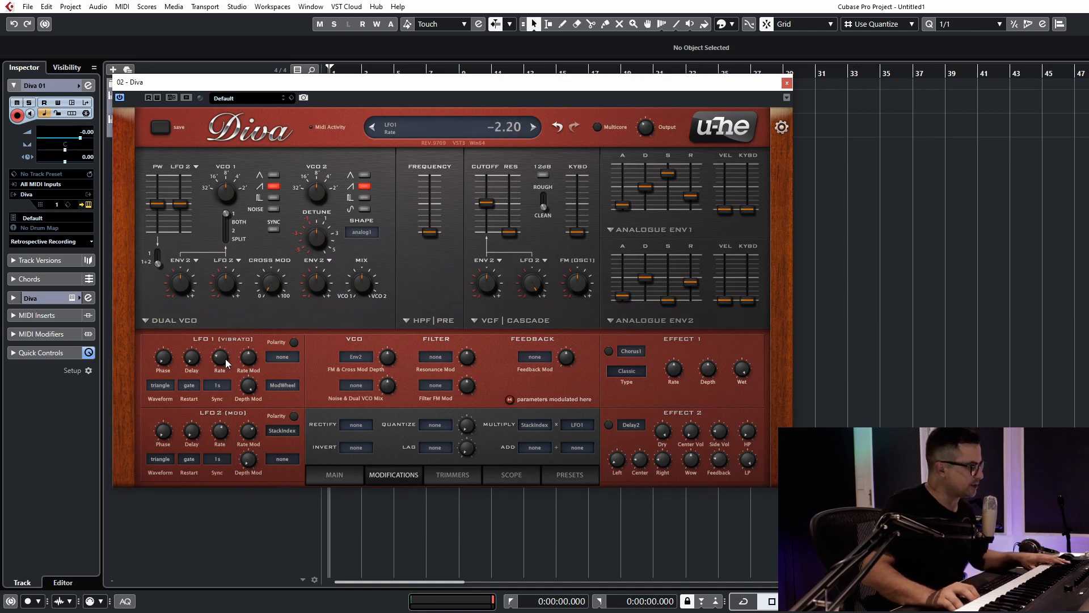
pyautogui.click(160, 385)
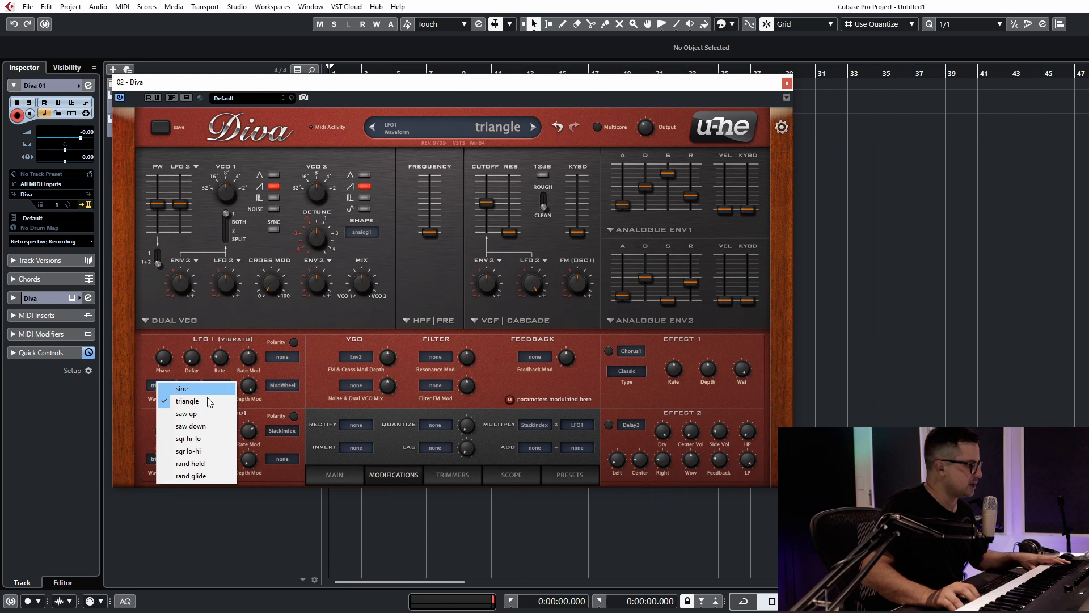
pyautogui.click(214, 475)
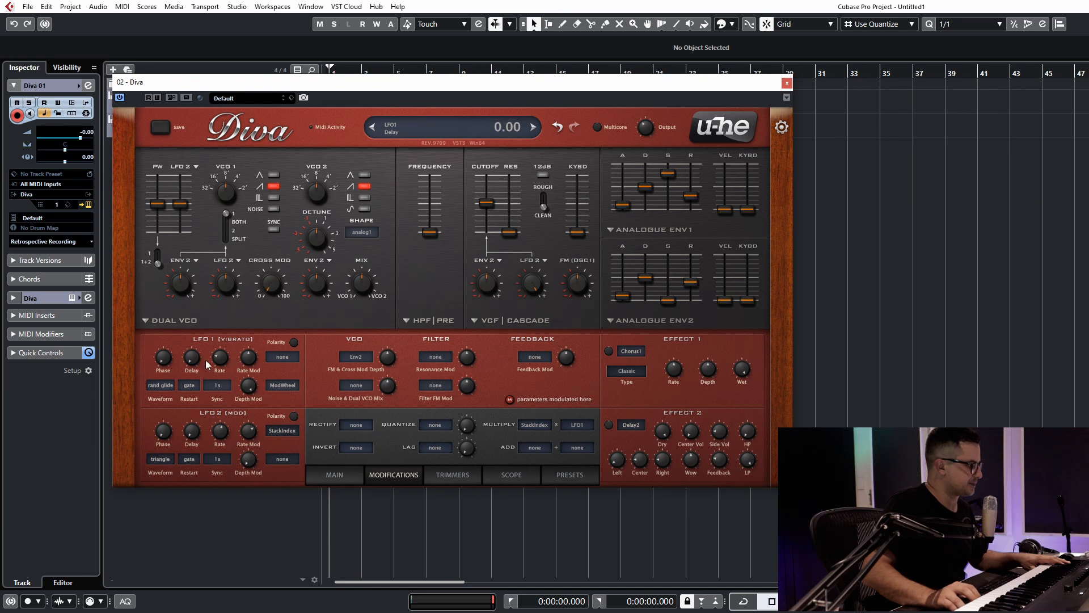
# Change LFO2's rate modulation source to Multiply and fine-tune the rates of LFO1 and LFO2
pyautogui.click(285, 431)
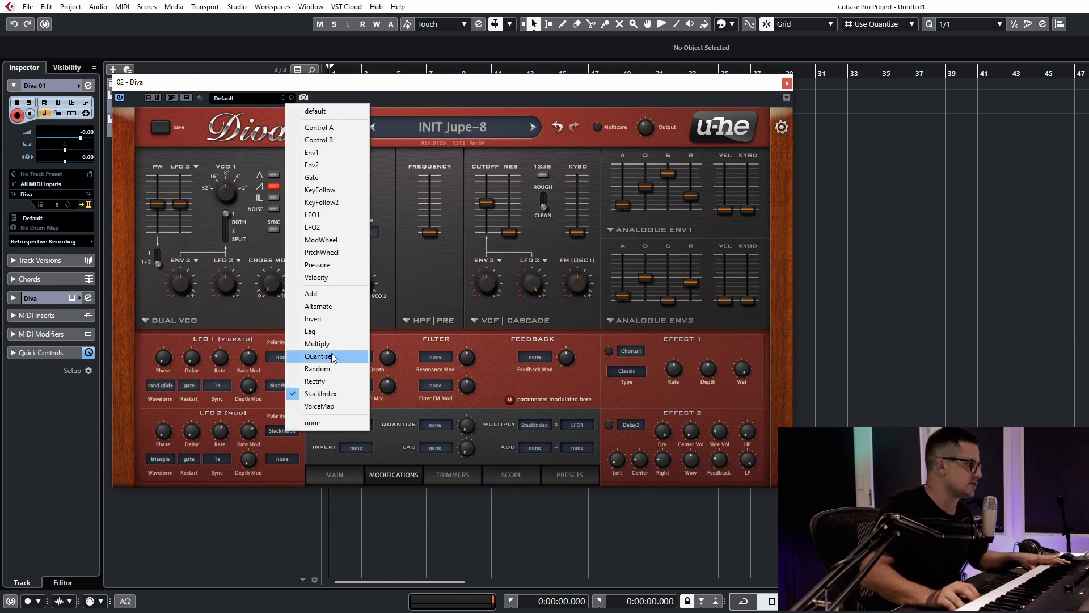
pyautogui.click(317, 343)
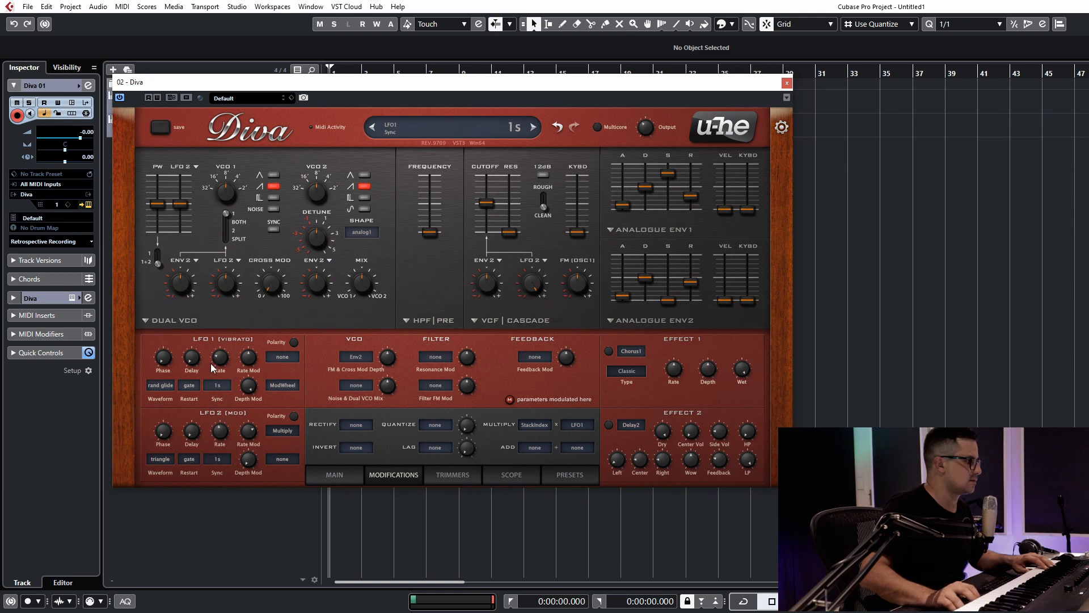
pyautogui.moveTo(221, 356); pyautogui.dragTo(224, 343)
pyautogui.moveTo(225, 442); pyautogui.dragTo(224, 430)
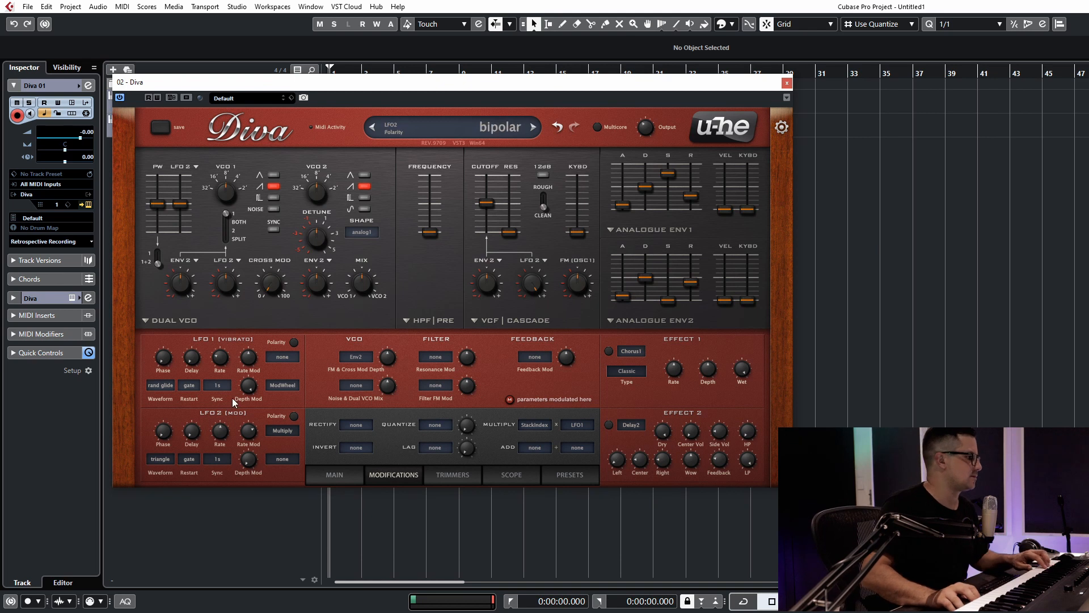
# Set the Add modifier's two sources to StackIndex and LFO1
pyautogui.click(533, 446)
pyautogui.click(570, 407)
pyautogui.click(578, 447)
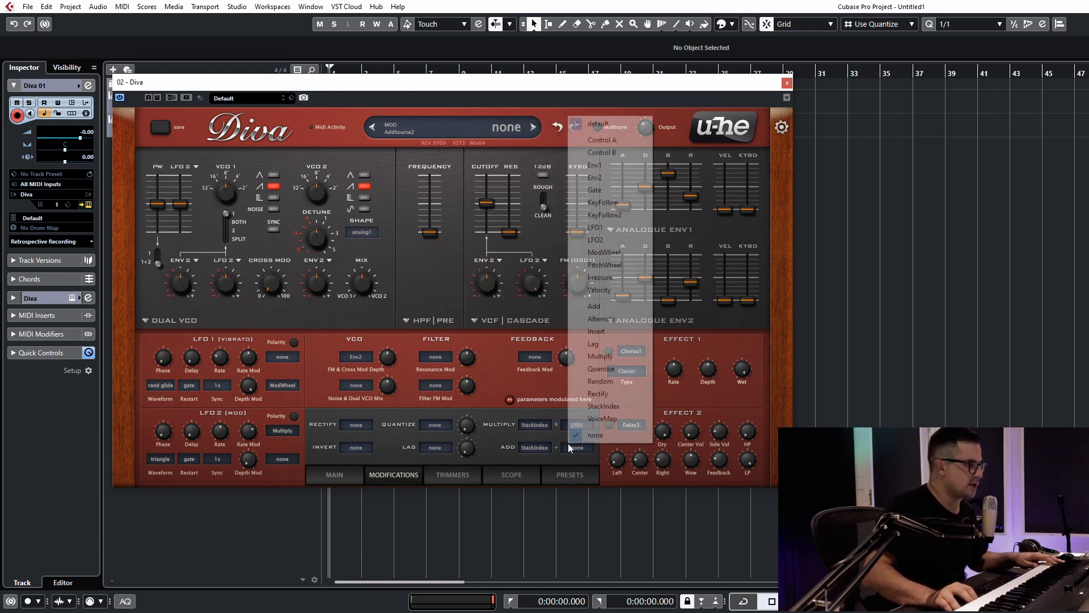
pyautogui.click(602, 227)
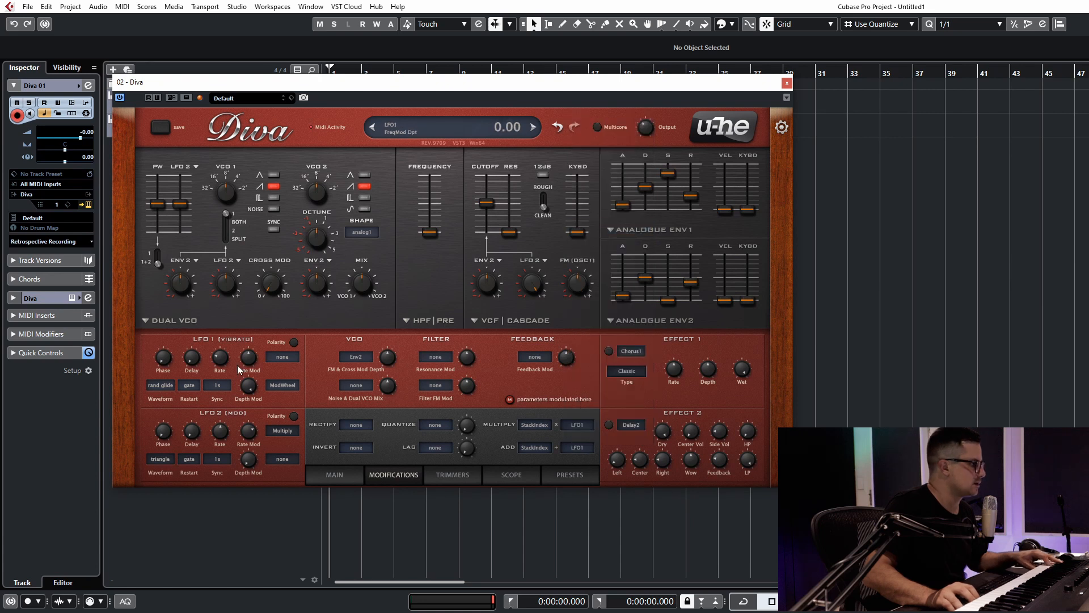
# Set LFO1's waveform to sine and switch LFO2's rate modulation source to Add
pyautogui.click(163, 386)
pyautogui.click(187, 398)
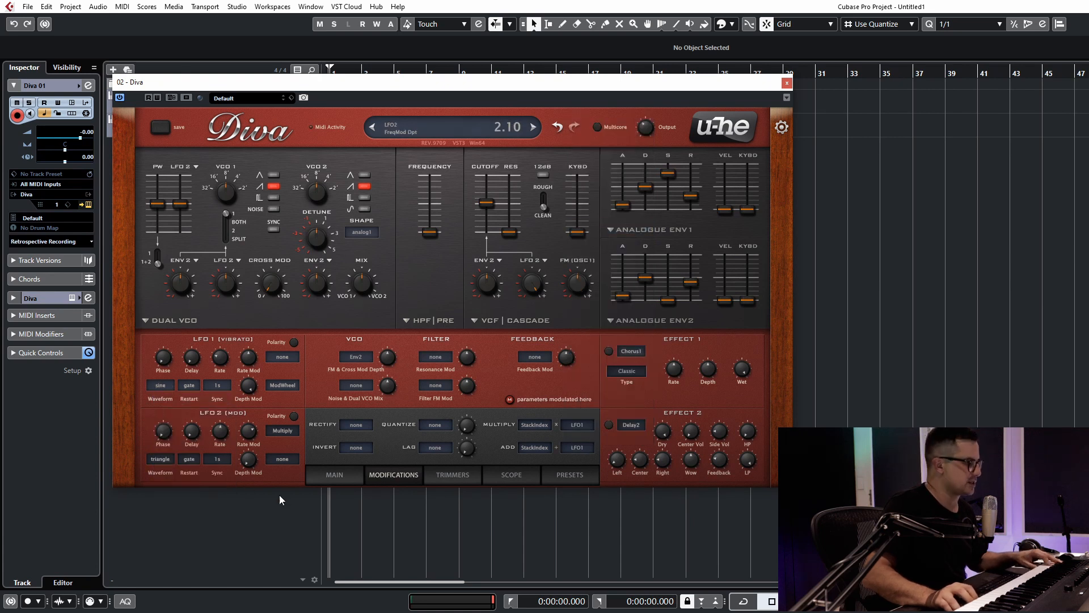
pyautogui.click(280, 431)
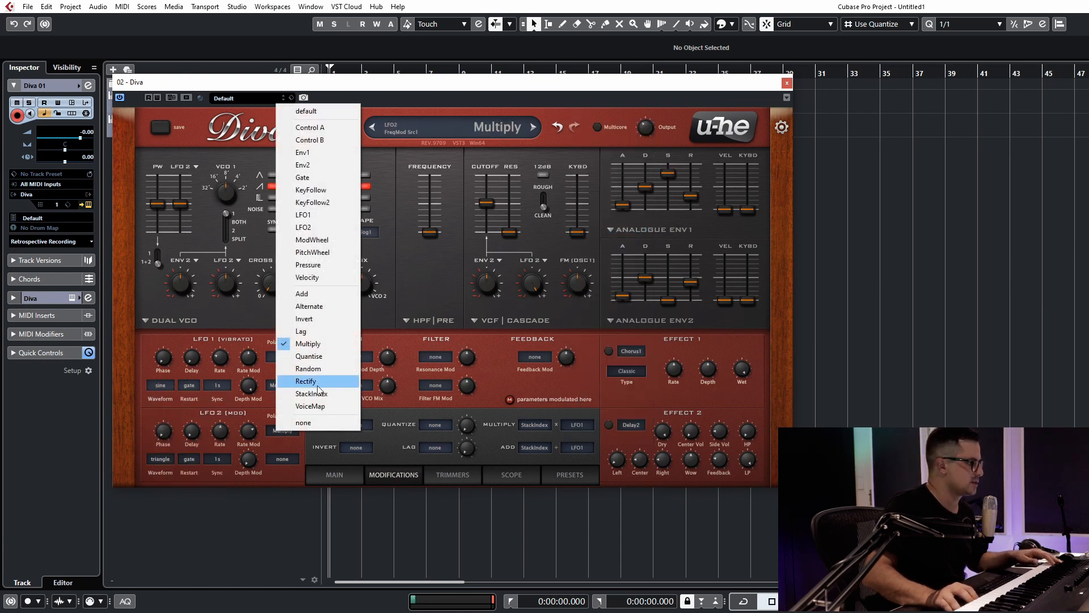
pyautogui.click(312, 295)
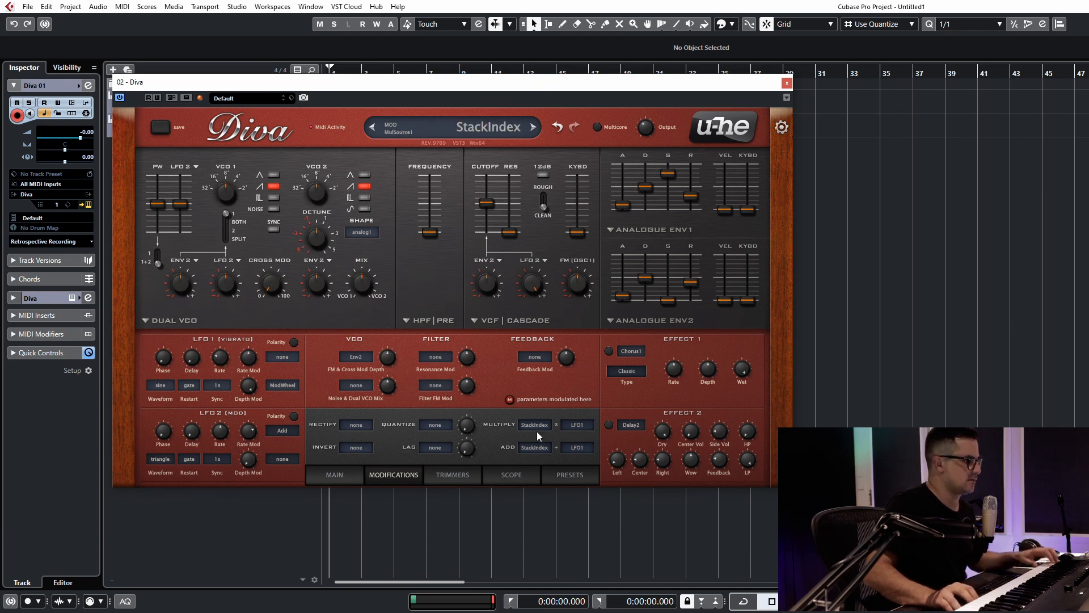
# Return LFO2's rate modulation source to Multiply and raise the VCF cutoff slightly
pyautogui.click(282, 430)
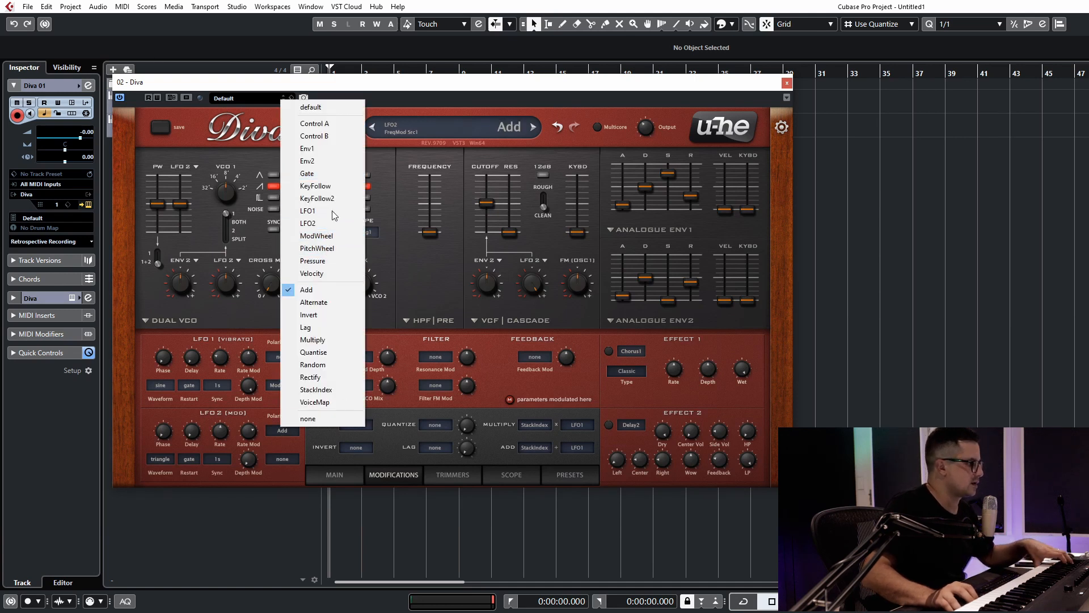
pyautogui.click(321, 339)
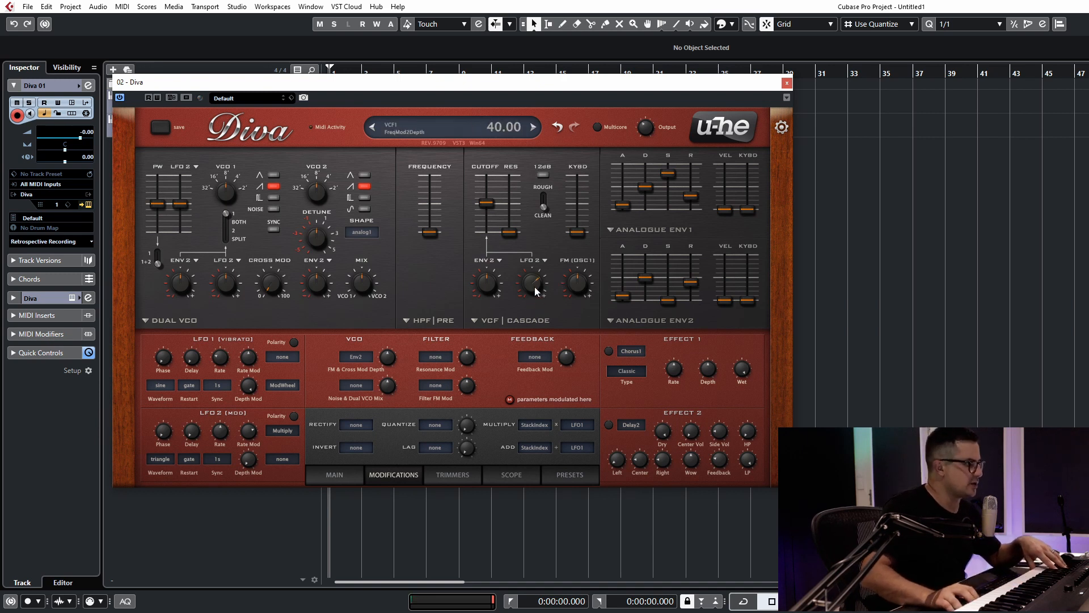
pyautogui.moveTo(486, 206); pyautogui.dragTo(486, 202)
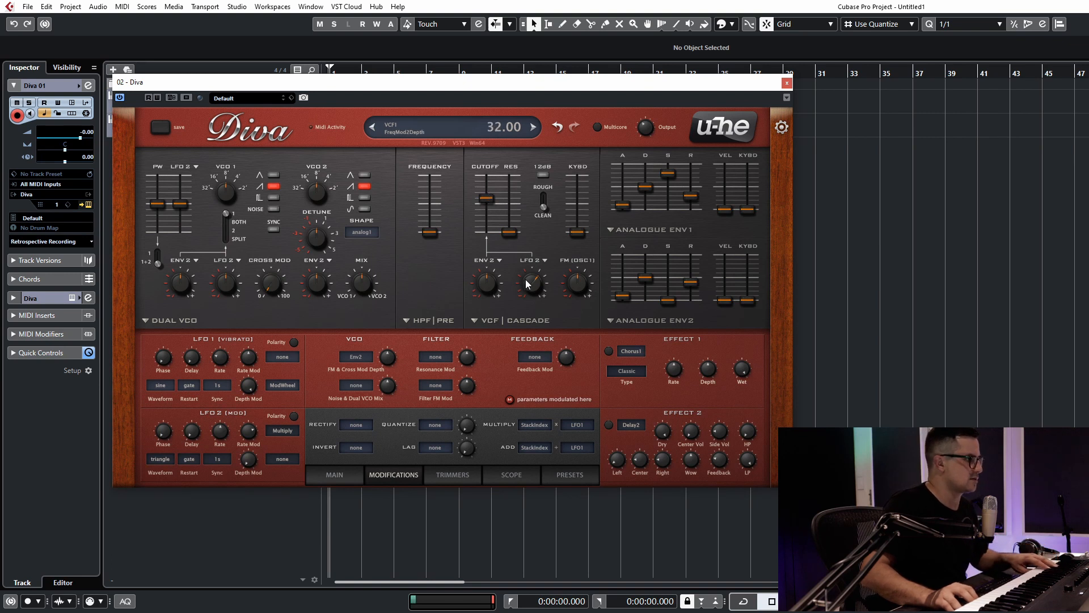
# Increase the filter's LFO2 modulation depth, and give LFO1 a rand glide waveform with a readjusted rate
pyautogui.scroll(3, 525, 278)
pyautogui.scroll(2, 492, 202)
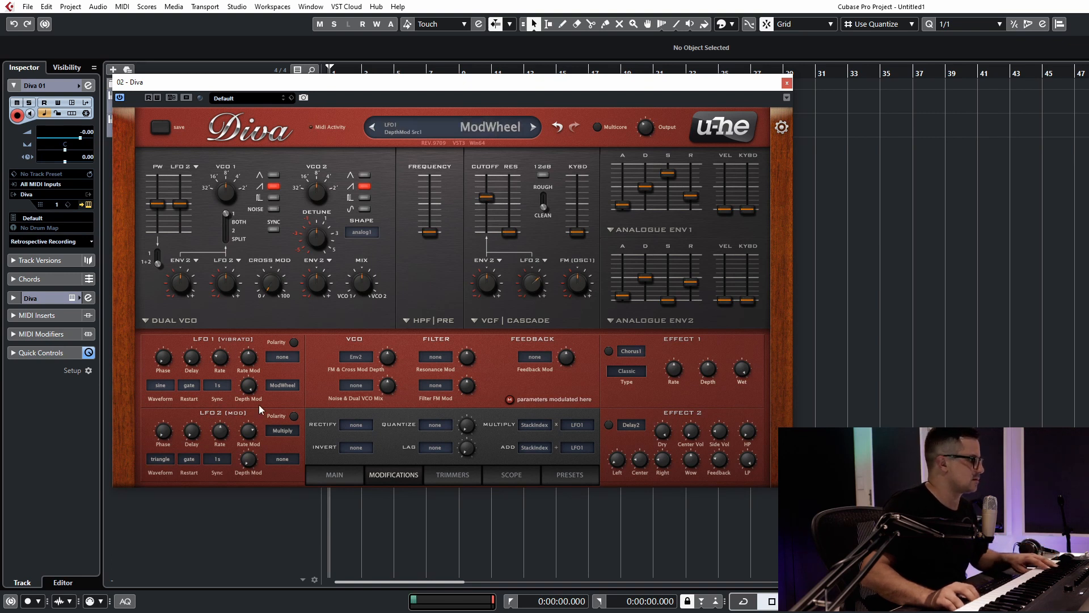
pyautogui.click(161, 385)
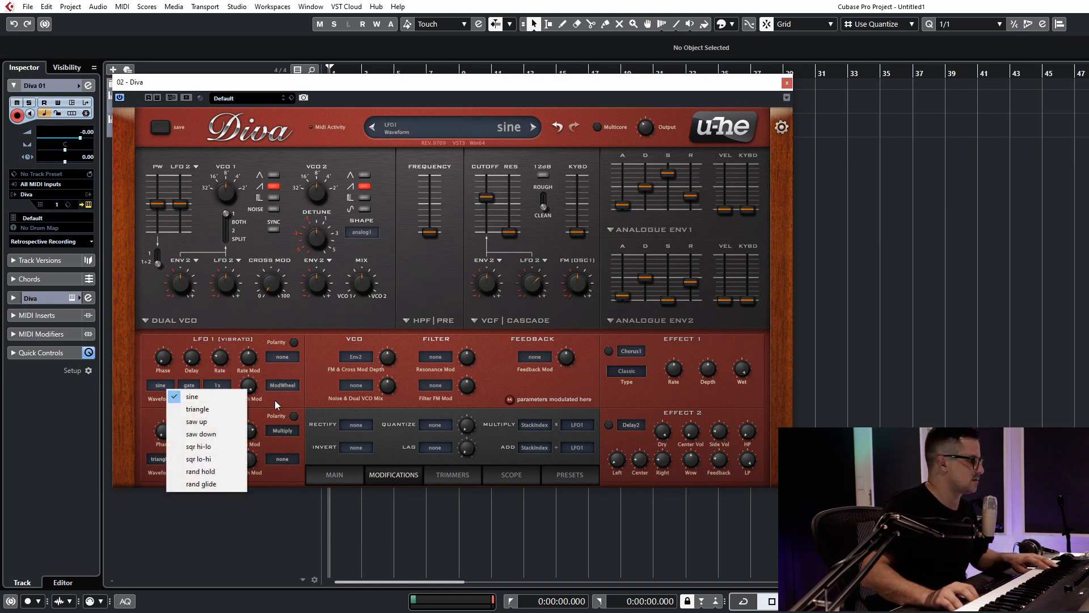
pyautogui.click(204, 485)
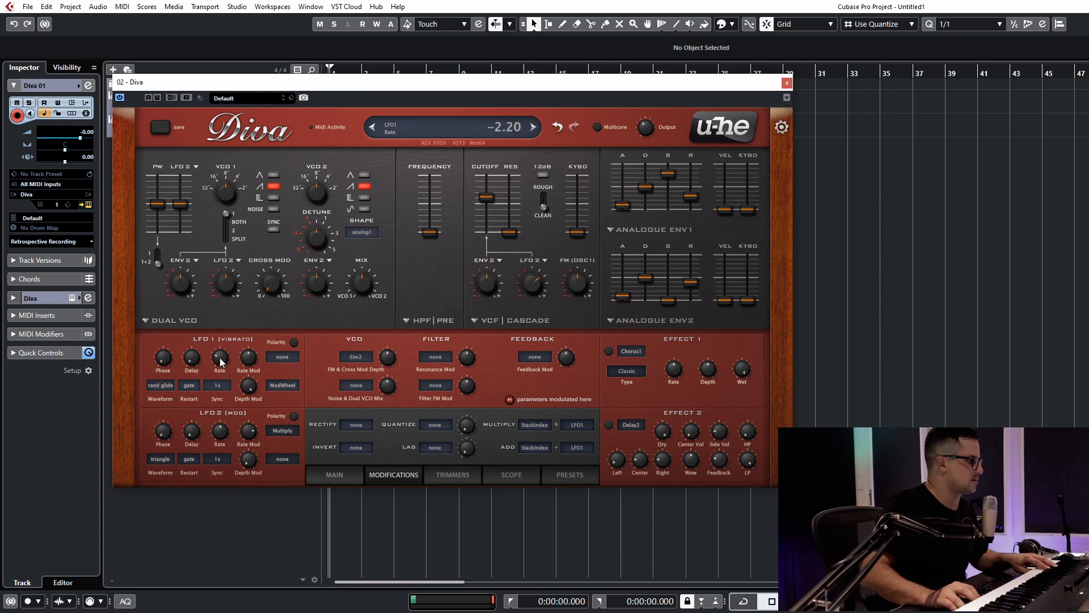
pyautogui.moveTo(216, 364); pyautogui.dragTo(209, 355)
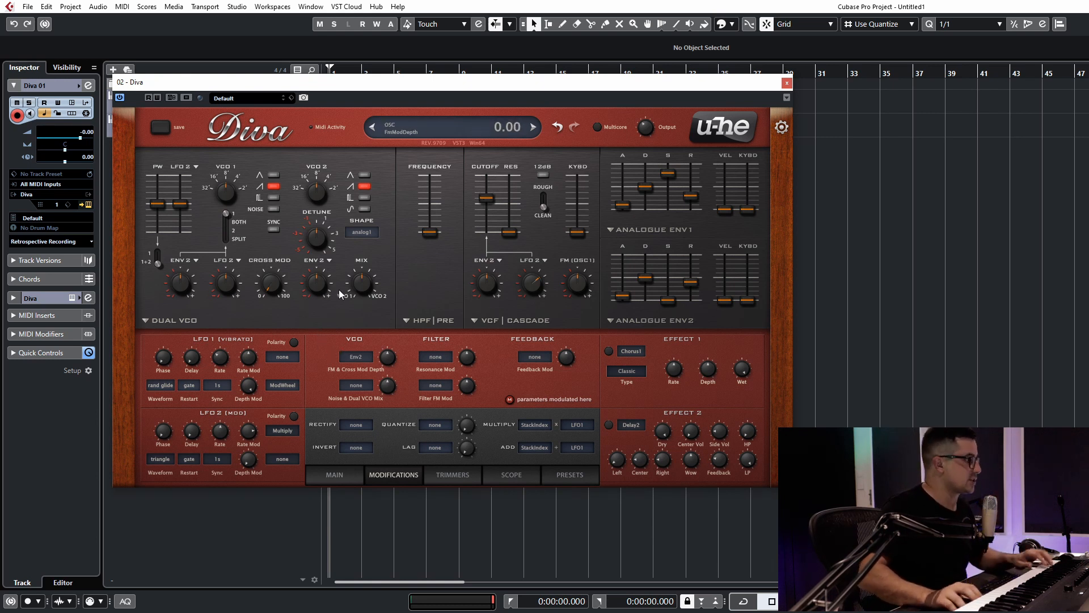
# Switch VCO 2 from the sawtooth to the pulse waveform
pyautogui.click(368, 196)
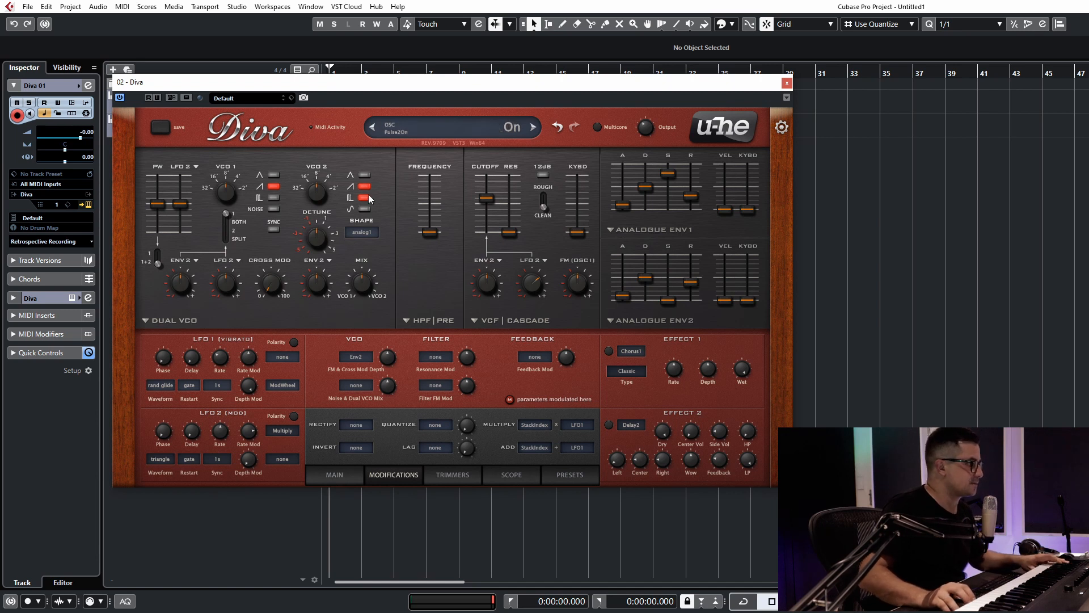
pyautogui.click(365, 186)
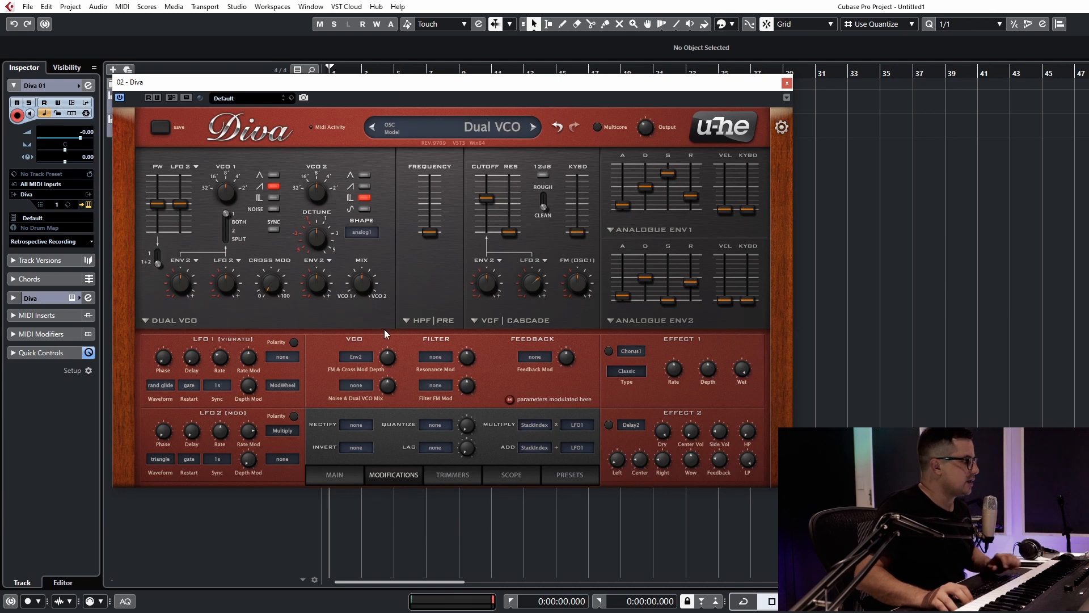
# Set the first VCO tuning modulation source to StackIndex with a depth of 0.11
pyautogui.click(195, 260)
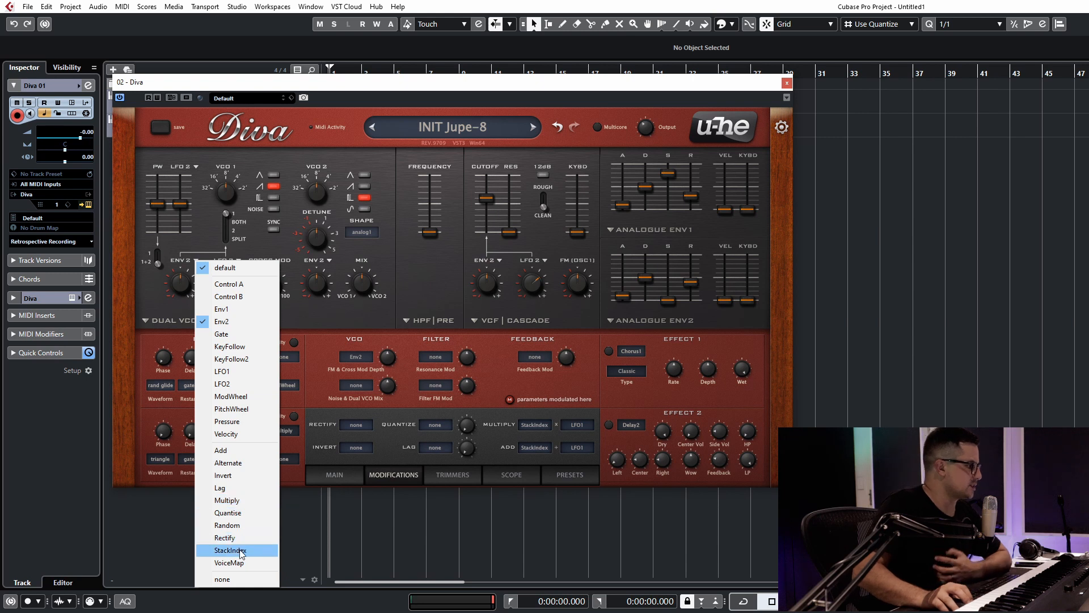
pyautogui.click(356, 261)
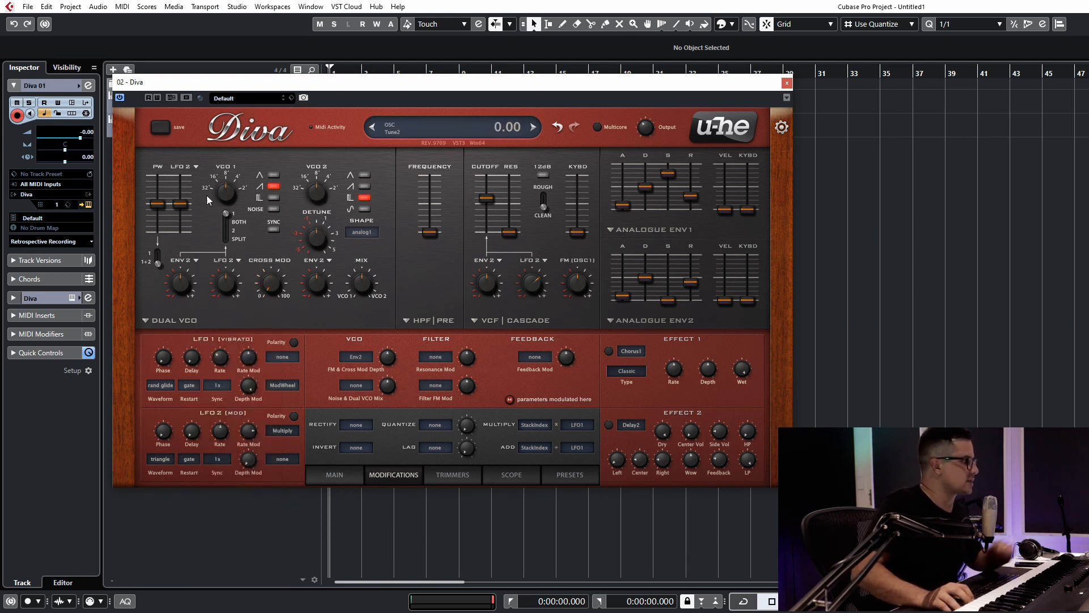
pyautogui.click(194, 260)
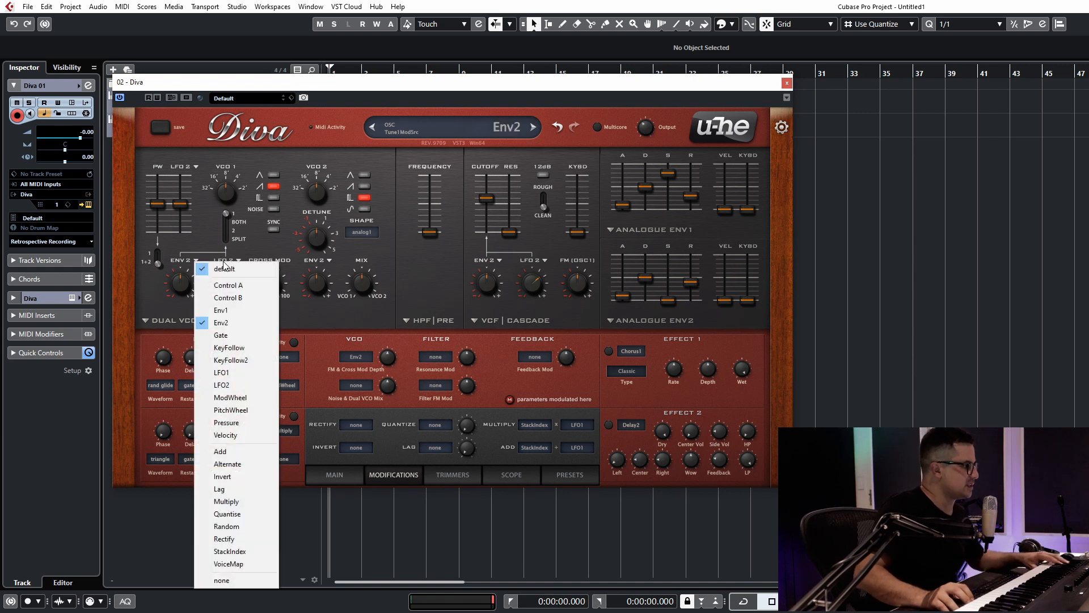
pyautogui.click(250, 551)
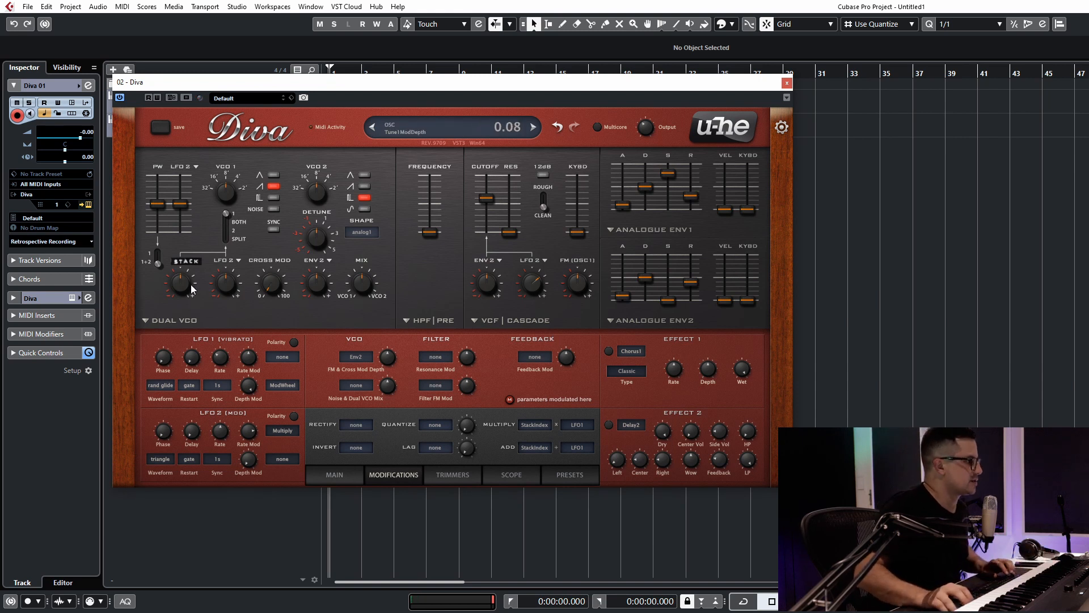
pyautogui.moveTo(188, 285); pyautogui.dragTo(188, 283)
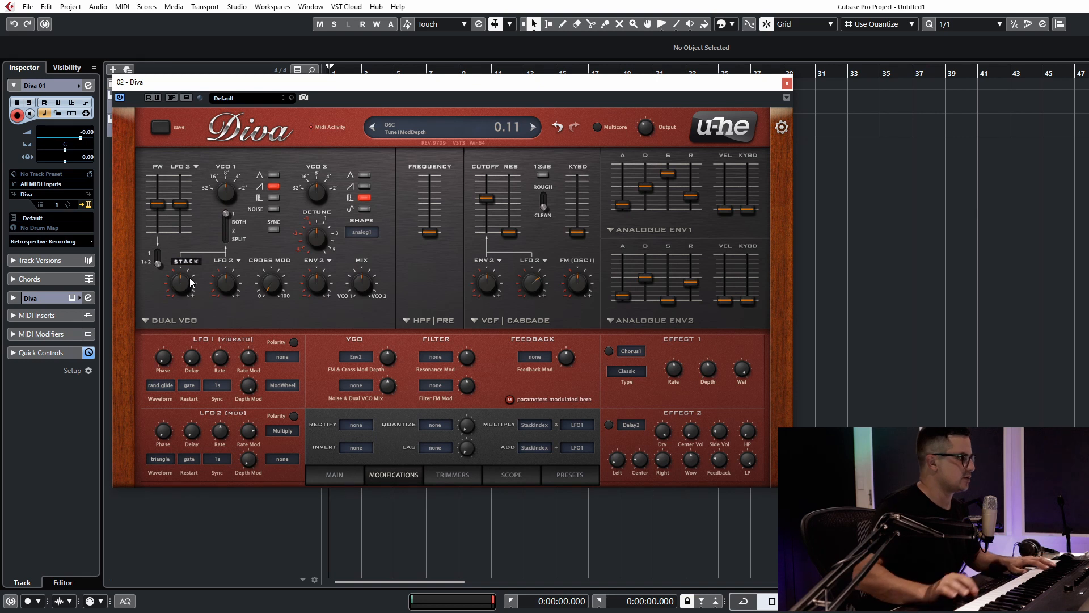
# Raise the oscillator's pulse width and its LFO2 pulse-width modulation depth, keeping VCO 2 on pulse only
pyautogui.click(366, 187)
pyautogui.click(366, 188)
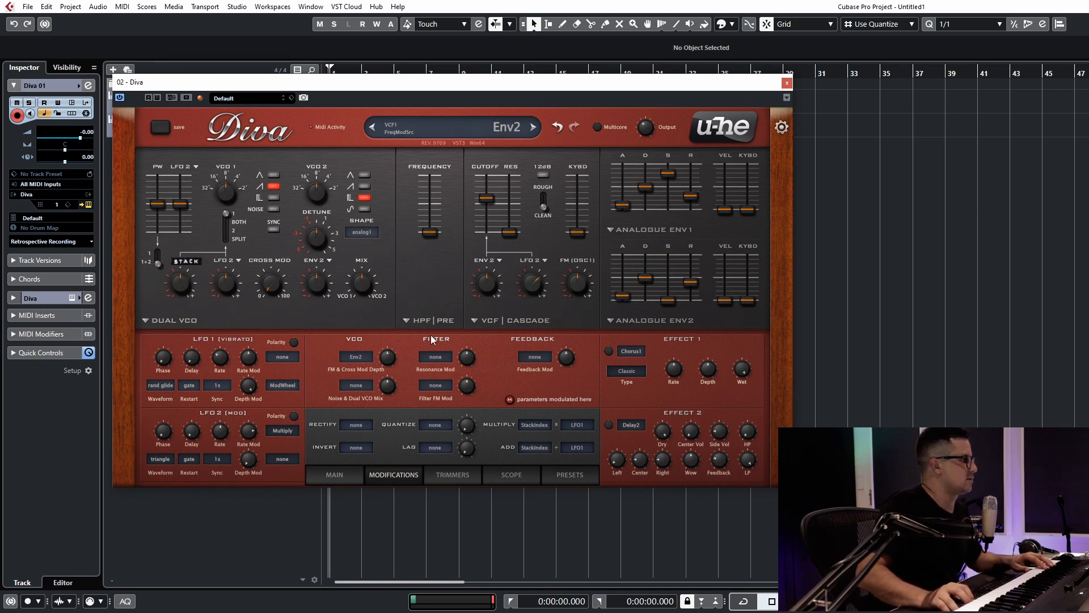
pyautogui.moveTo(153, 207)
pyautogui.mouseDown()
pyautogui.moveTo(162, 185)
pyautogui.moveTo(160, 195)
pyautogui.mouseUp()
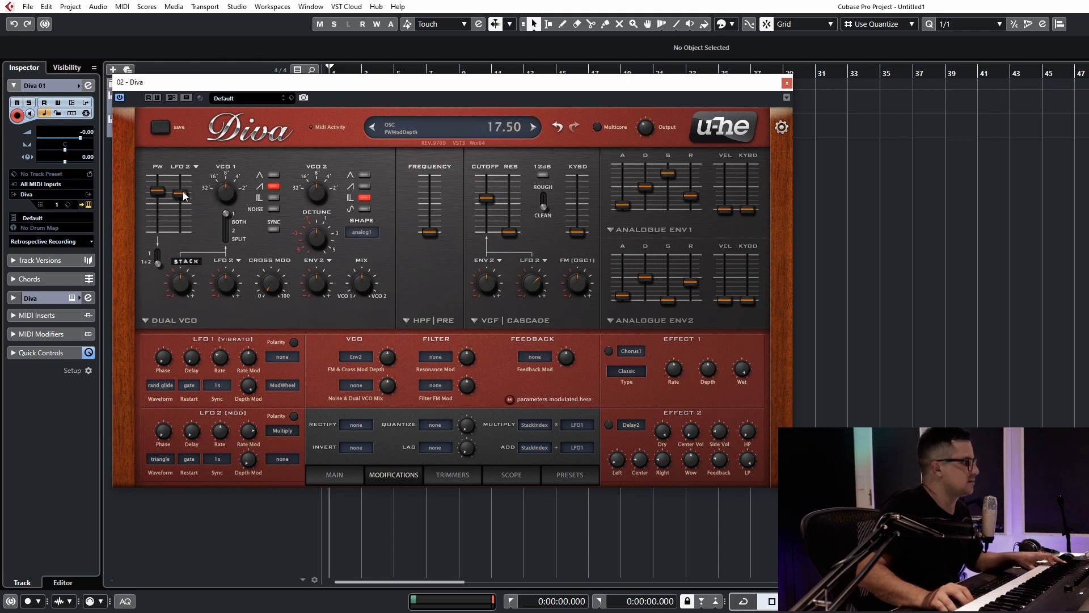
pyautogui.moveTo(184, 191)
pyautogui.mouseDown()
pyautogui.moveTo(159, 187)
pyautogui.moveTo(182, 195)
pyautogui.mouseUp()
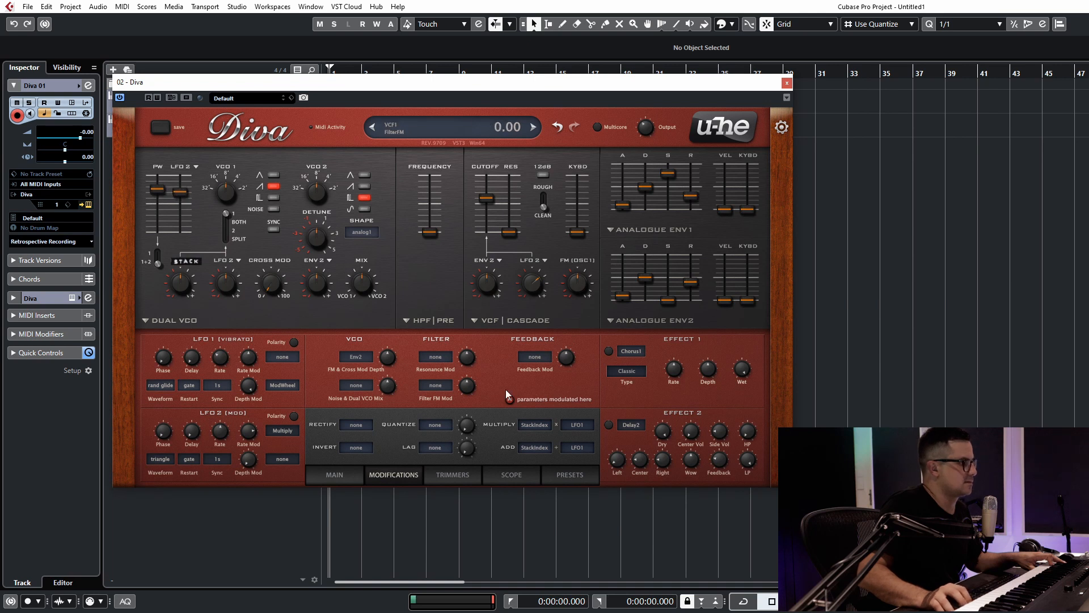
# Set the Rectify modifier's source to LFO2
pyautogui.click(459, 476)
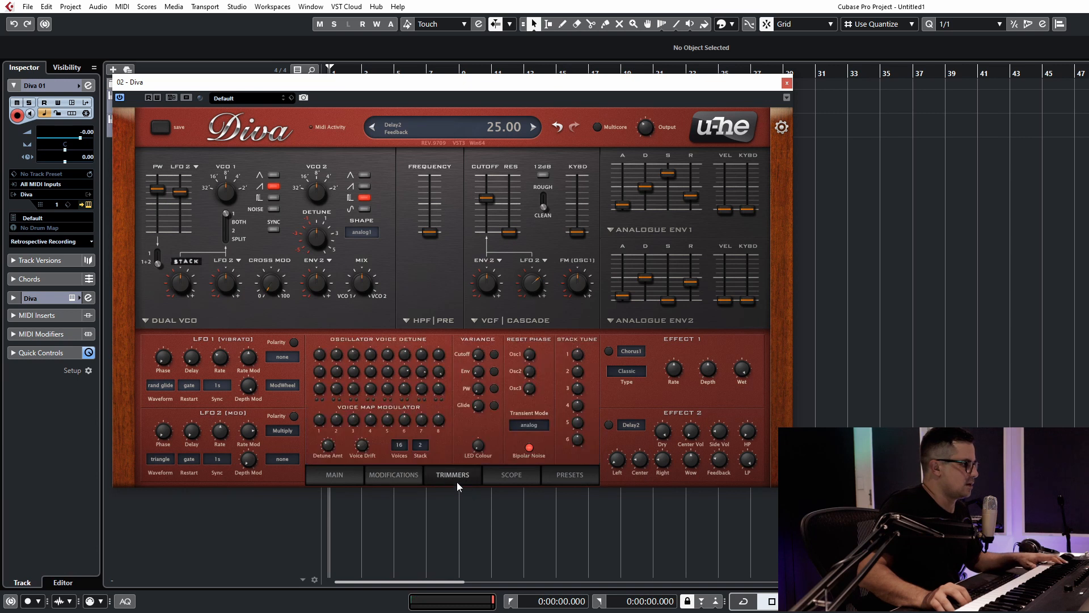
pyautogui.click(349, 471)
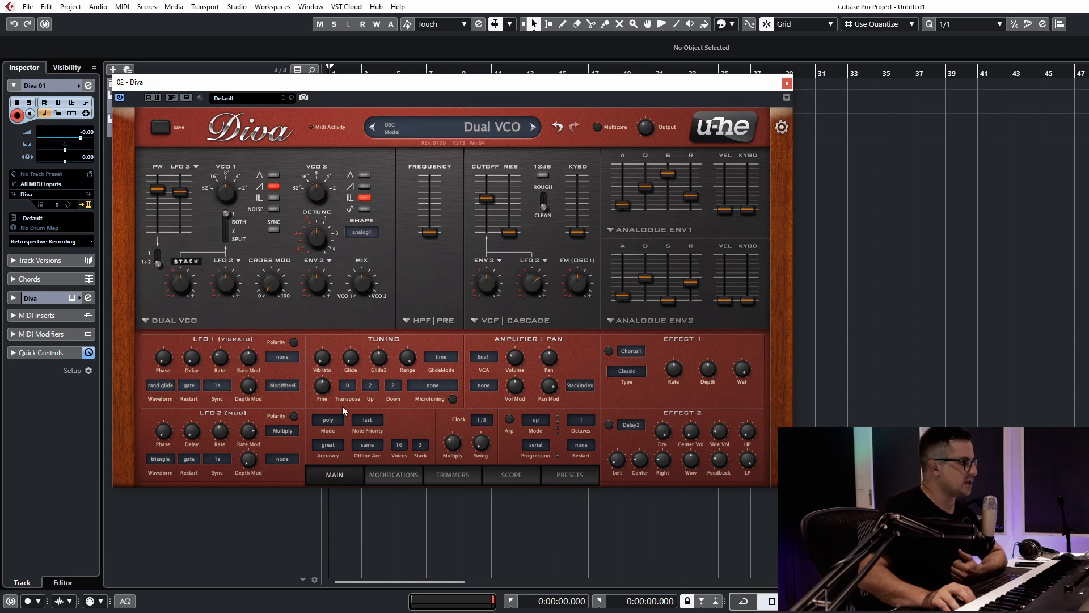
pyautogui.click(373, 476)
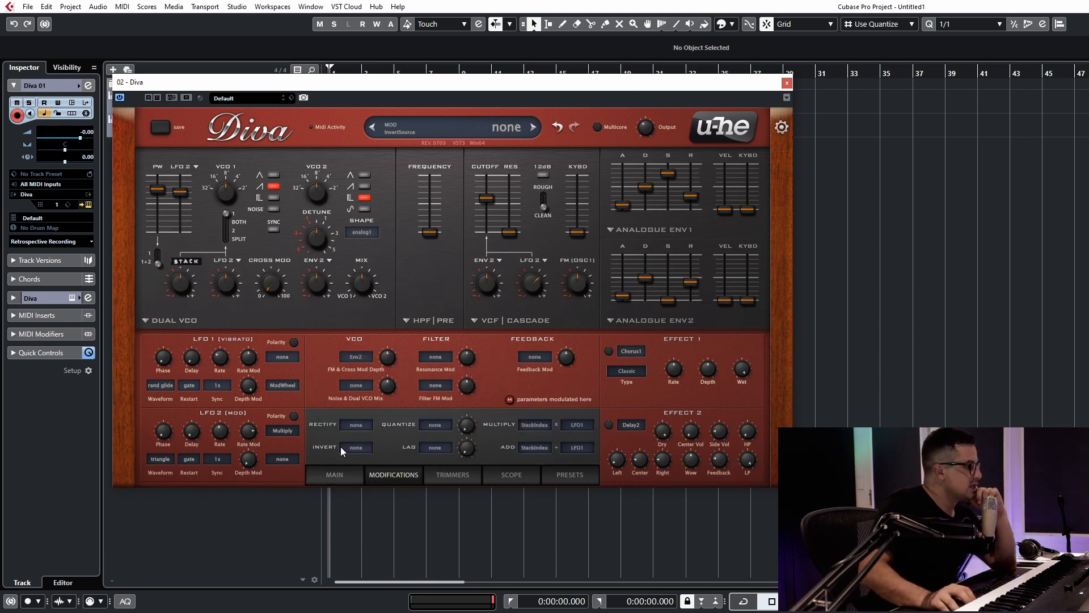
pyautogui.click(358, 421)
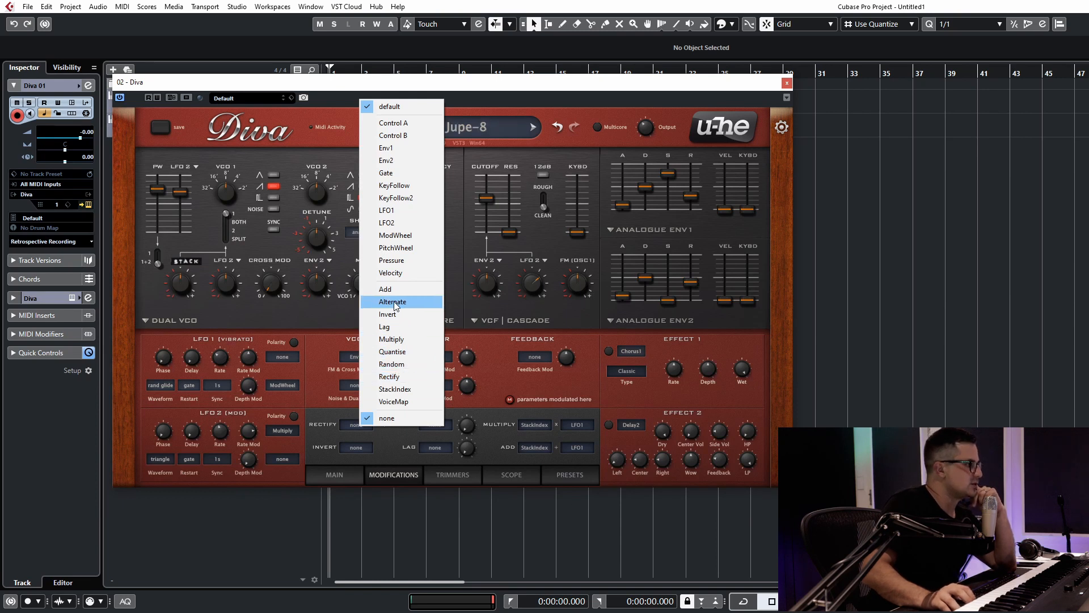
pyautogui.click(397, 224)
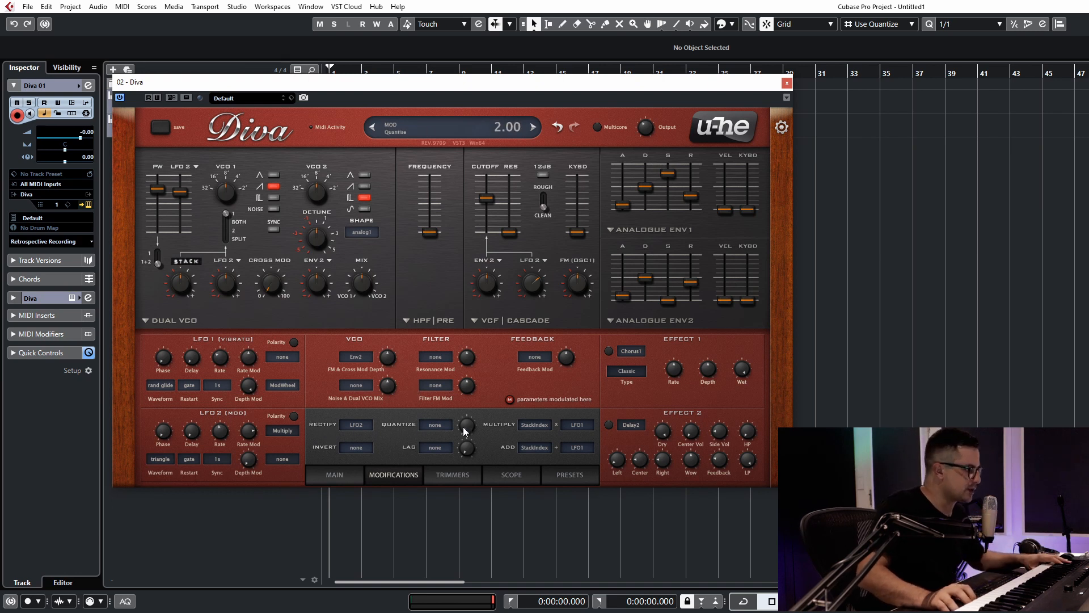
# Raise the depth of the second VCO tuning modulation and change its source to Rectify
pyautogui.click(437, 424)
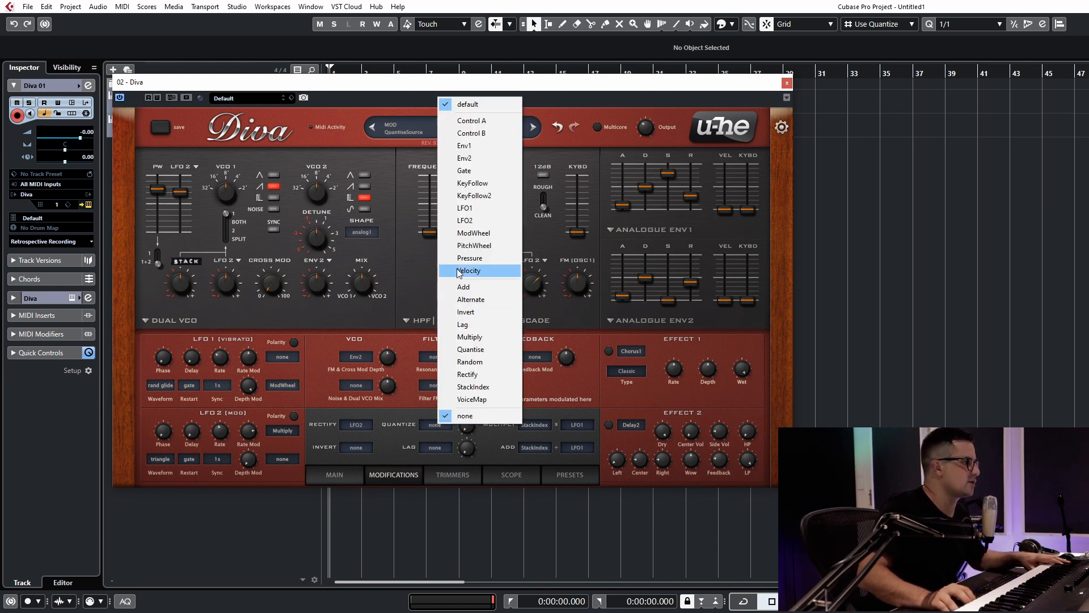
pyautogui.click(400, 520)
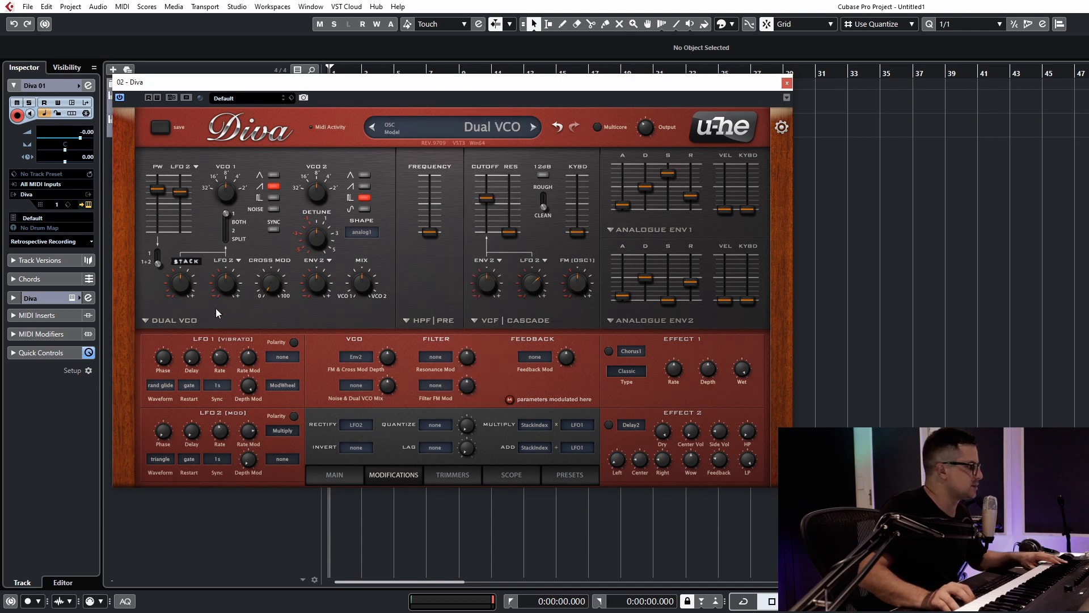
pyautogui.moveTo(233, 288); pyautogui.dragTo(243, 116)
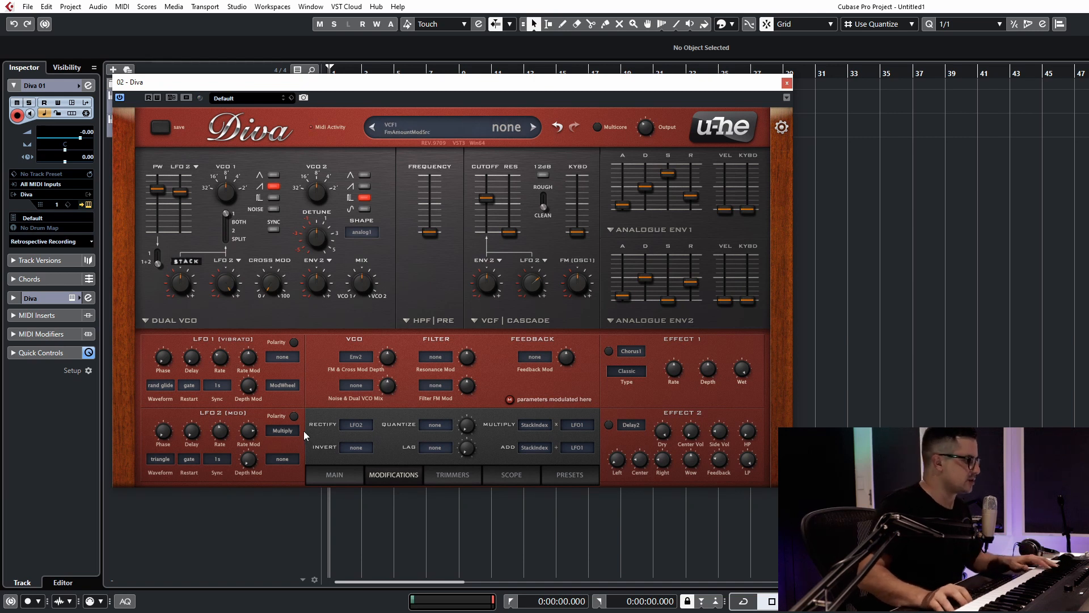
pyautogui.click(231, 260)
pyautogui.click(278, 538)
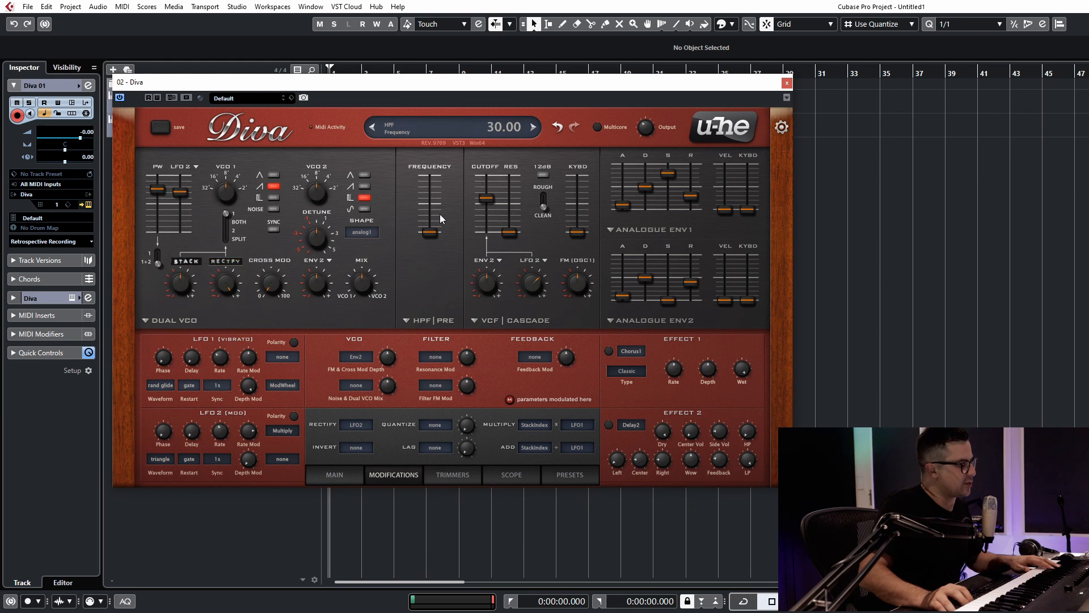
# Select Quantise as the source for both the Quantize modifier and the second VCO tuning modulation
pyautogui.click(434, 426)
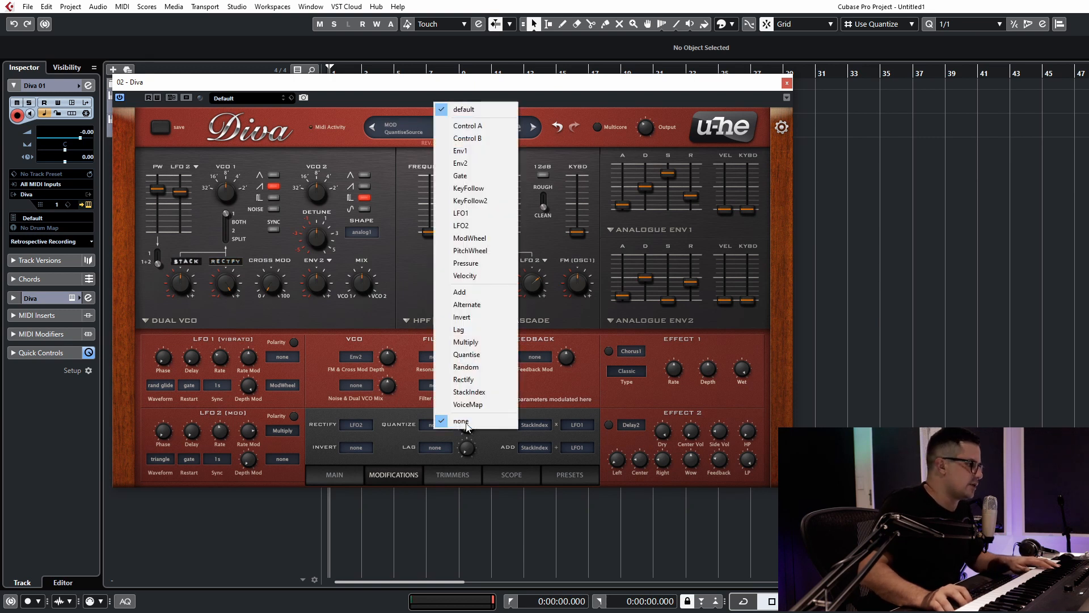
pyautogui.click(466, 354)
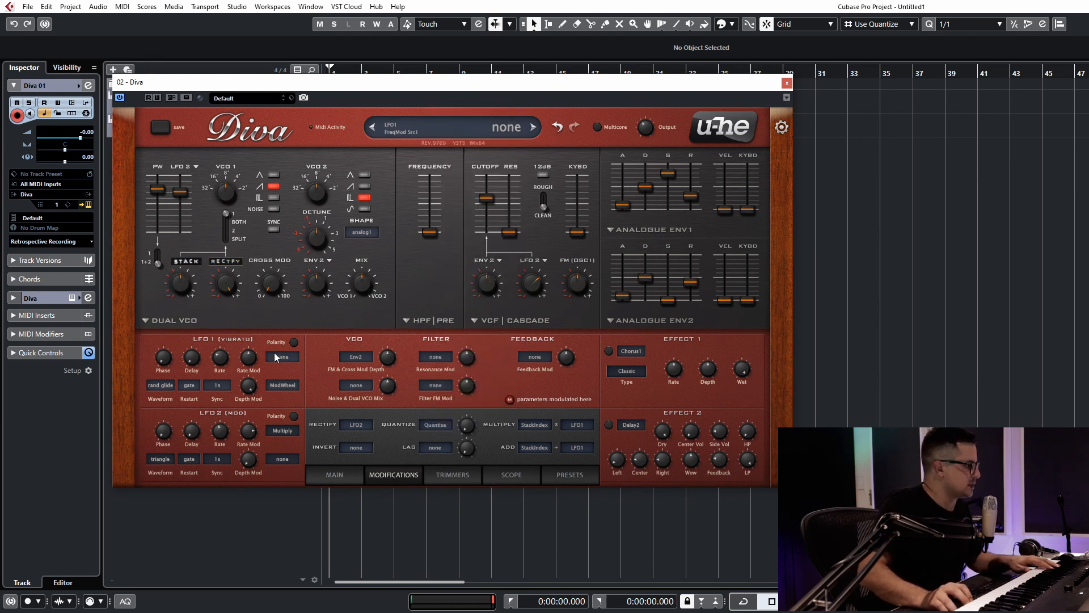
pyautogui.click(213, 264)
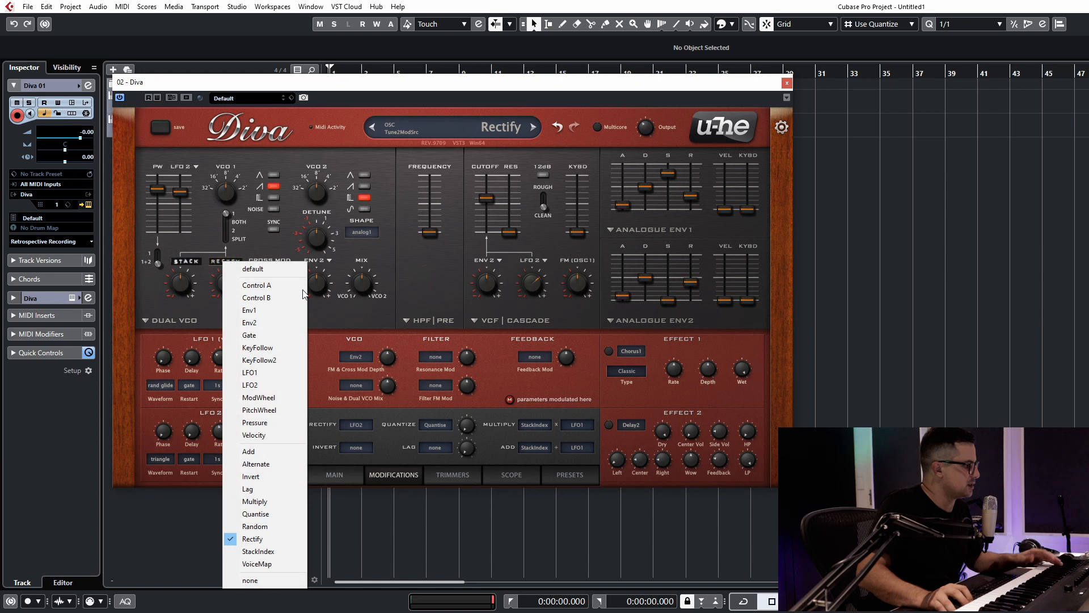
pyautogui.click(264, 514)
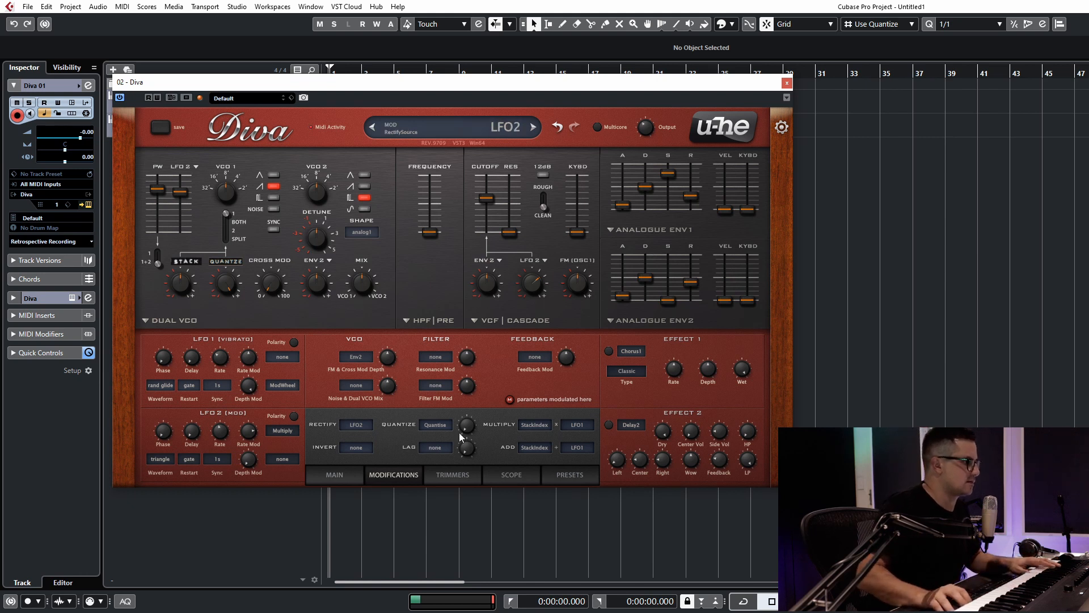
# Try the Quantize modifier's amount at its 2.00 setting and switch the tuning modulation routing to VCO 2
pyautogui.moveTo(460, 430); pyautogui.dragTo(464, 587)
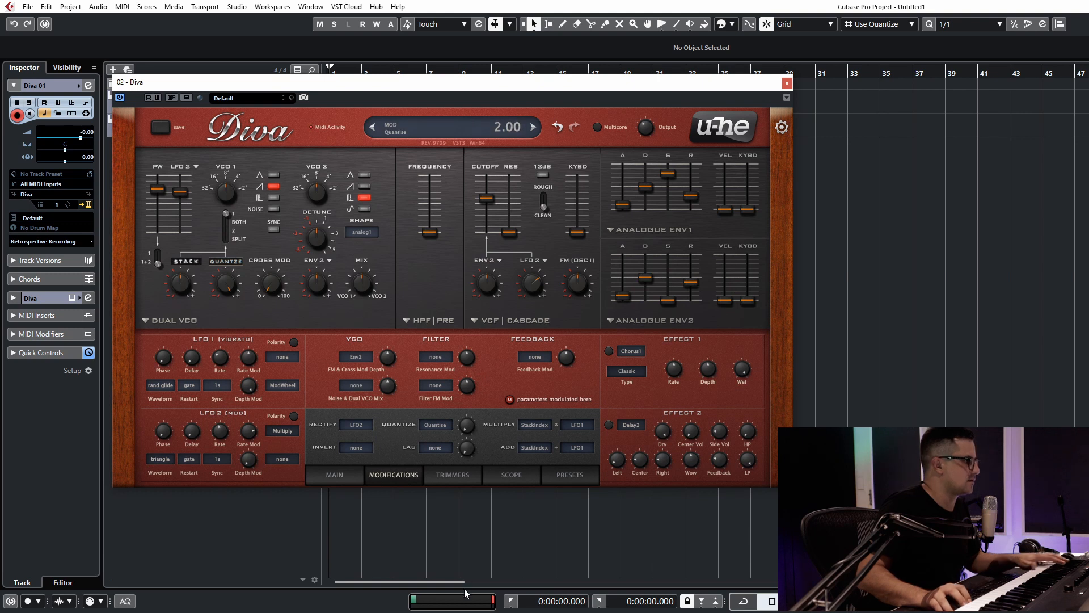
pyautogui.click(226, 232)
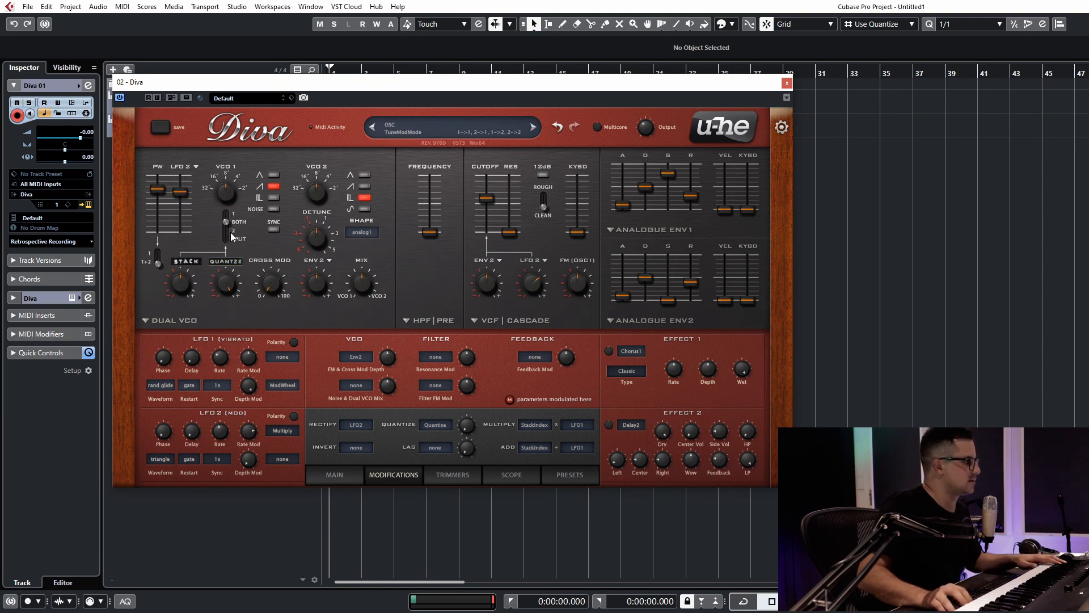
# Set the Quantize modifier's source to Rectify
pyautogui.click(365, 424)
pyautogui.click(435, 460)
pyautogui.click(436, 425)
pyautogui.click(417, 438)
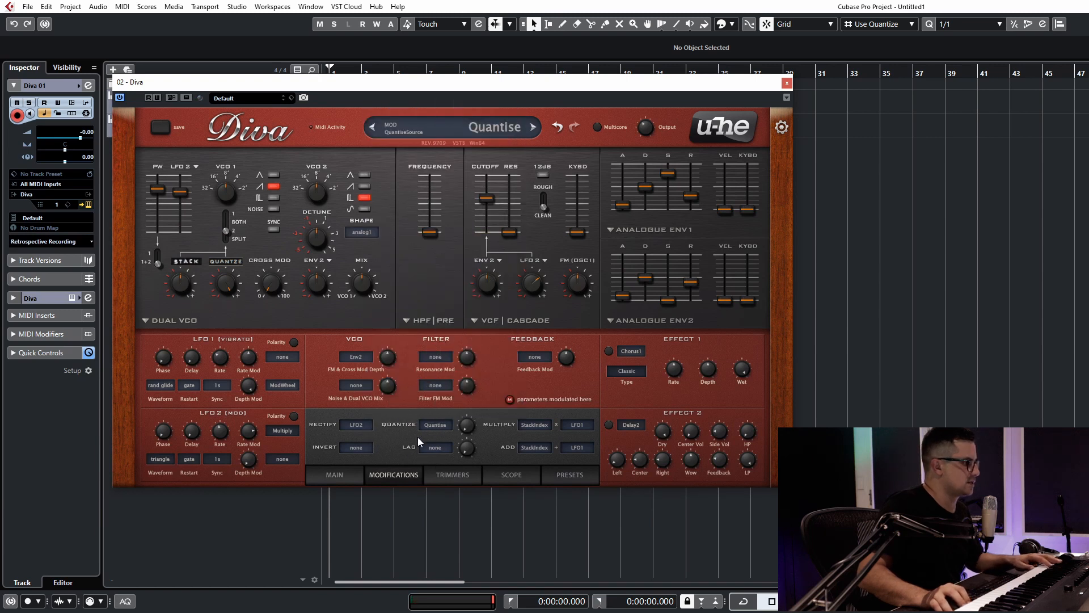
pyautogui.click(434, 427)
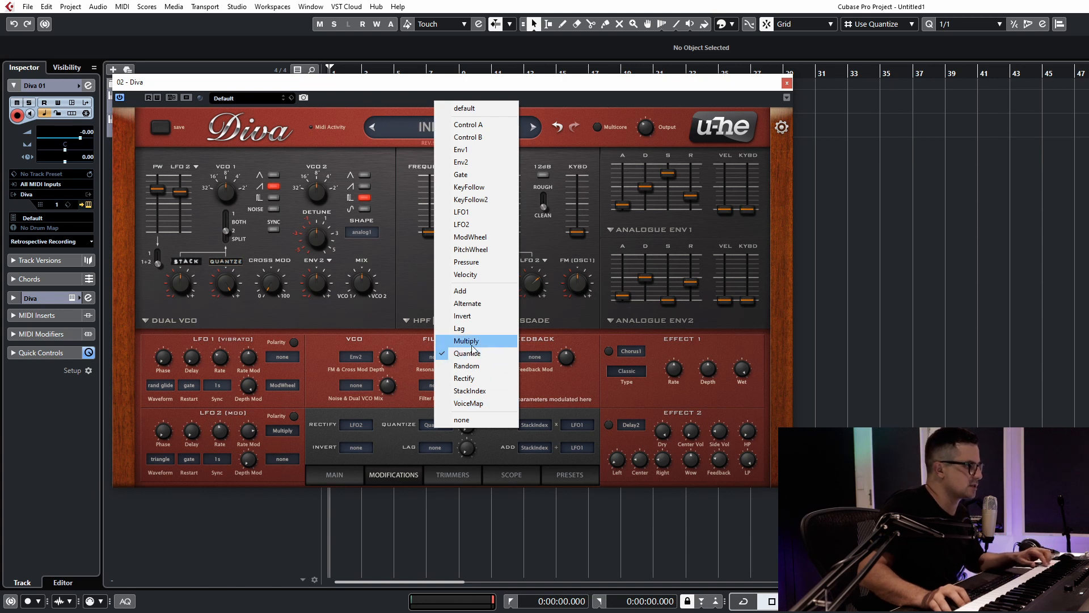
pyautogui.click(470, 380)
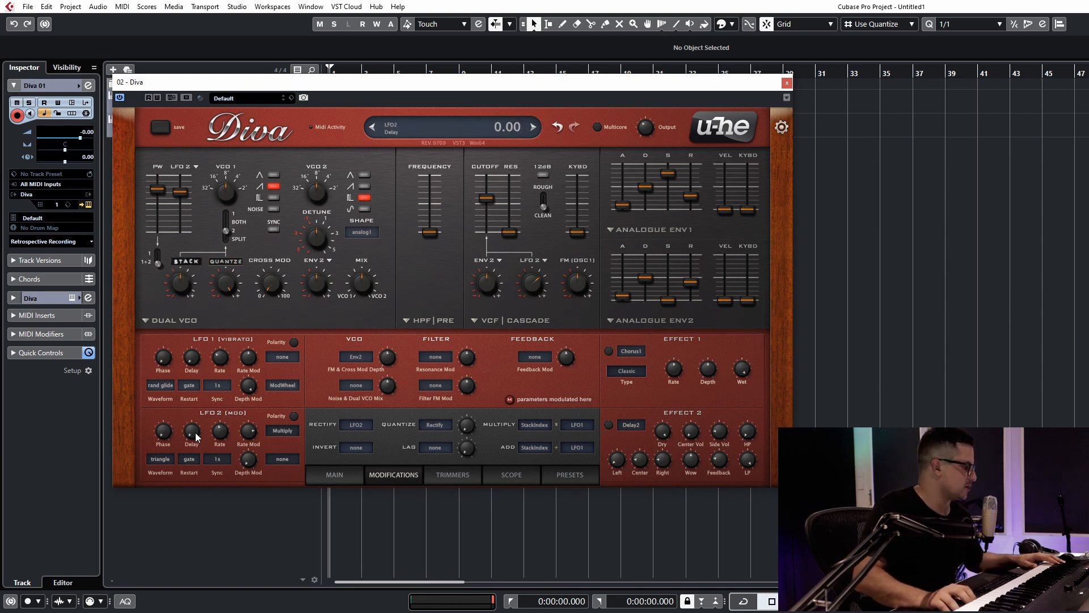
# Fine-tune LFO 2's rate modulation depth and set the Lag modifier's source to Lag
pyautogui.scroll(-1, 224, 434)
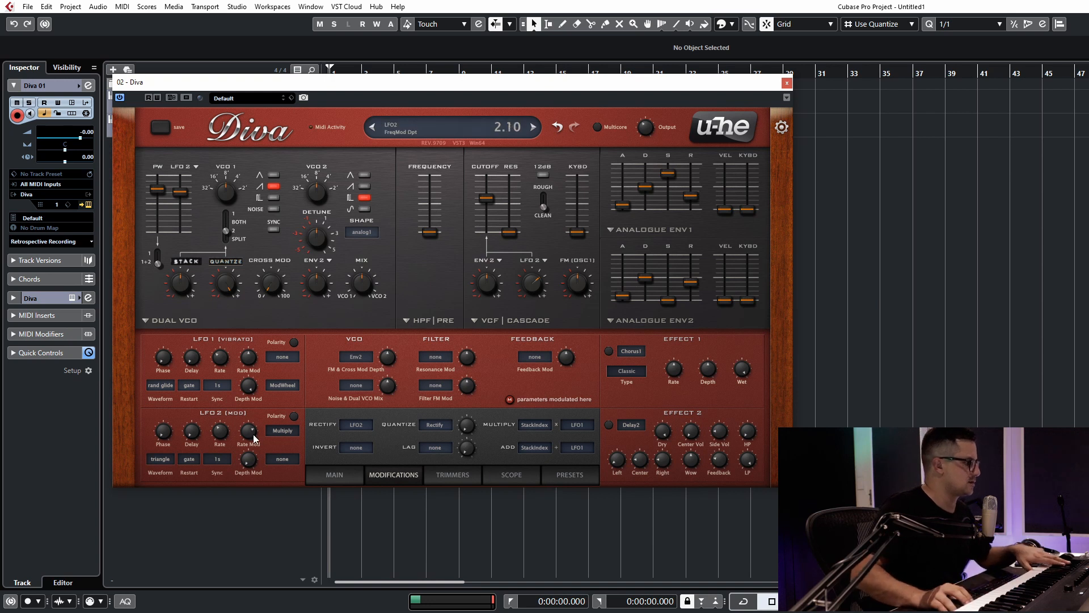
pyautogui.scroll(-1, 255, 439)
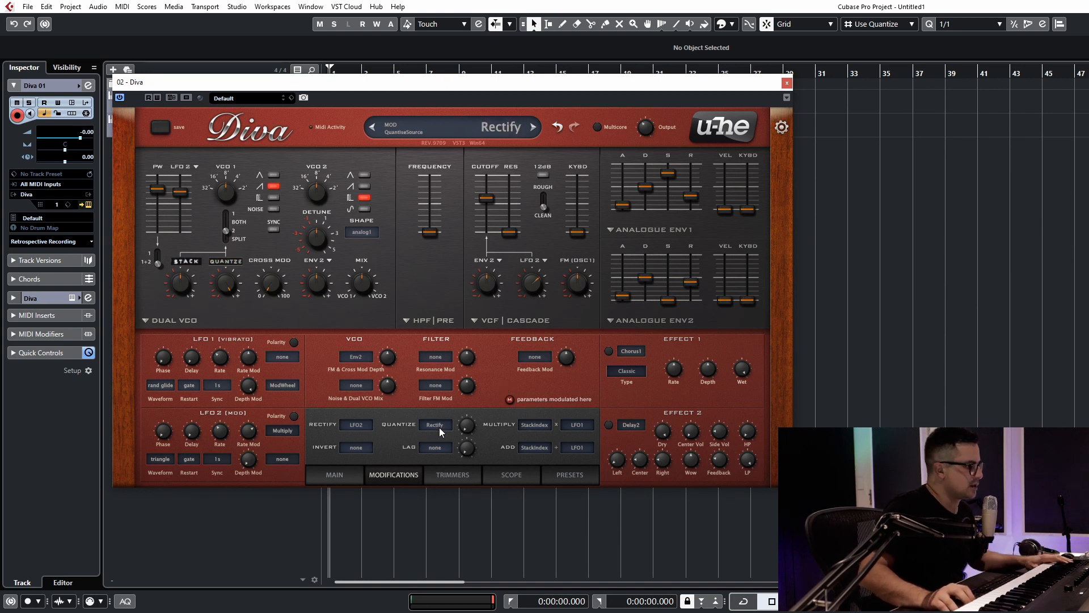
pyautogui.click(437, 449)
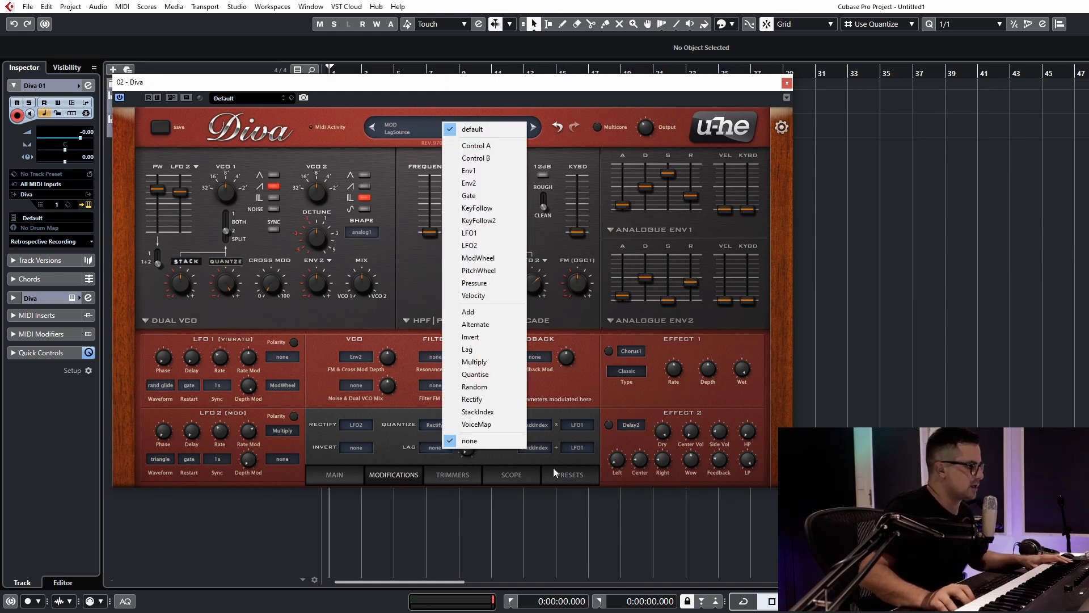
pyautogui.click(479, 349)
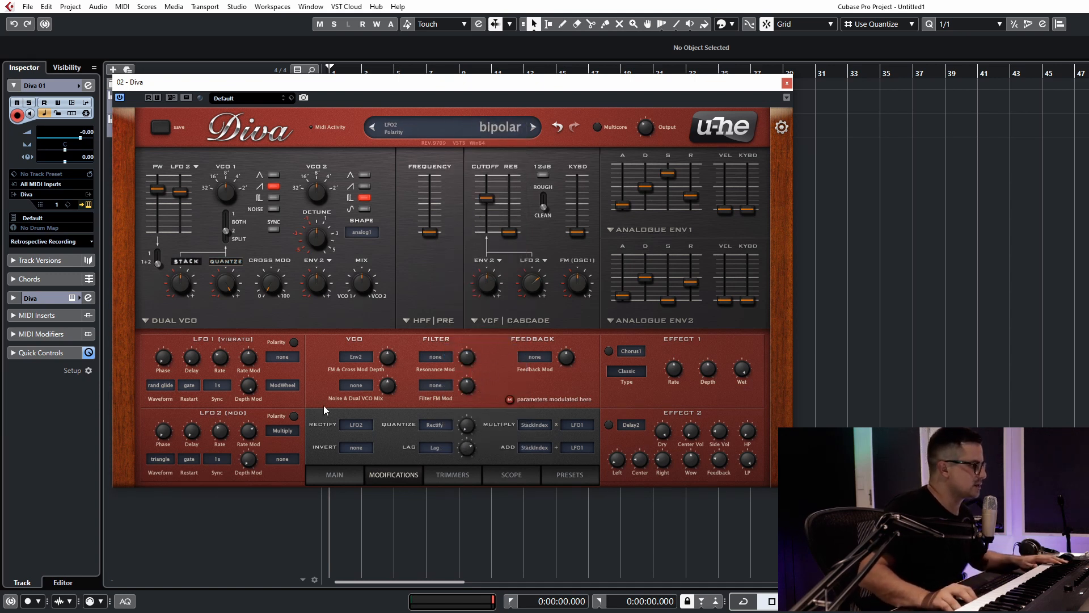
# Set the Noise & Dual VCO Mix modulation source to Lag and adjust its depth
pyautogui.click(358, 384)
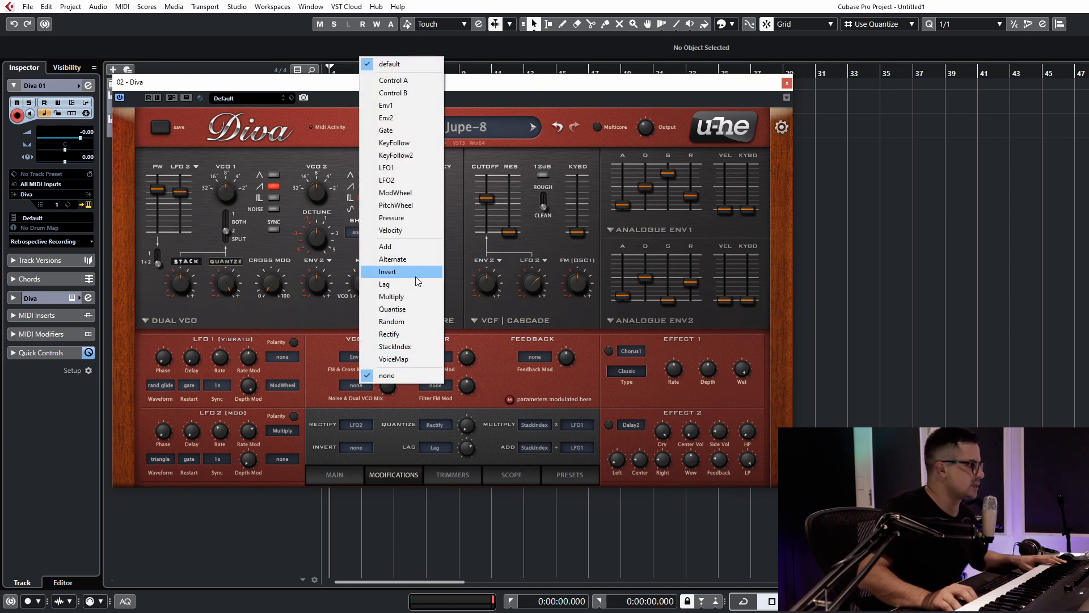
pyautogui.click(397, 283)
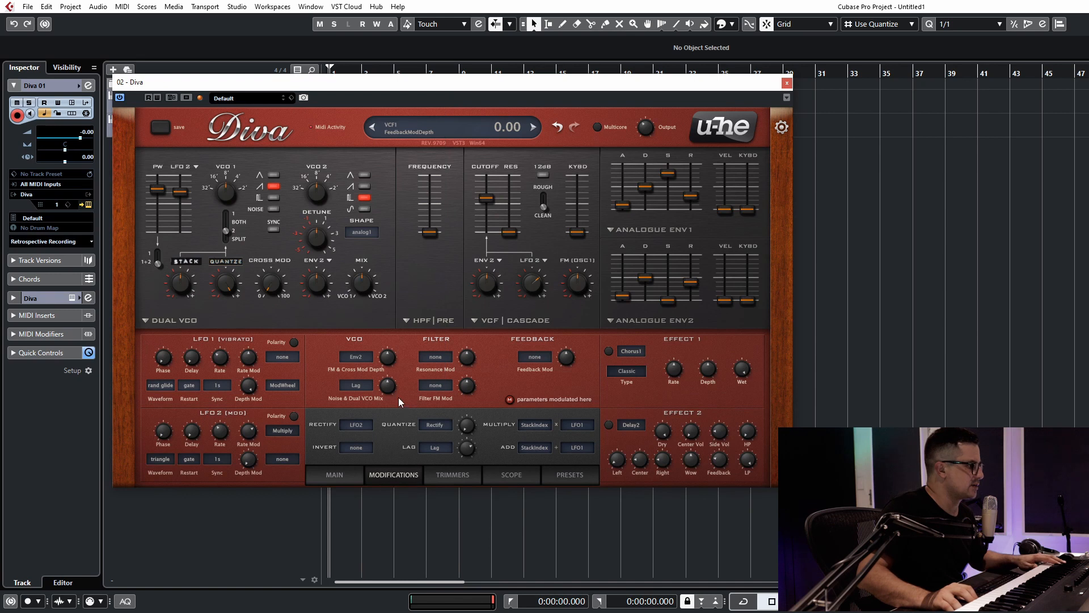
pyautogui.moveTo(390, 389); pyautogui.dragTo(396, 381)
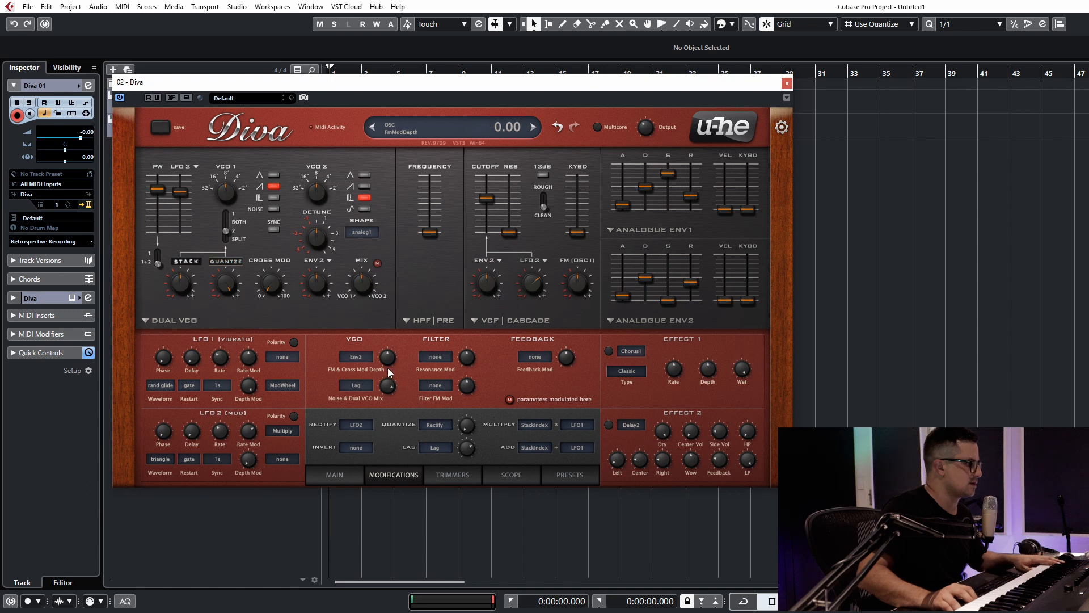
pyautogui.click(367, 358)
pyautogui.click(354, 385)
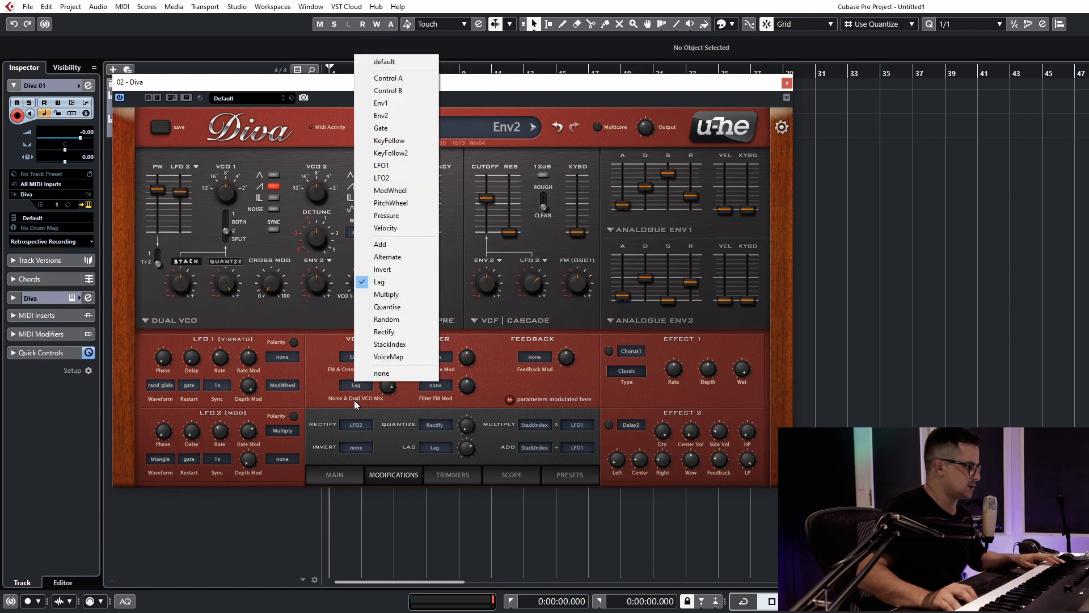
pyautogui.click(311, 398)
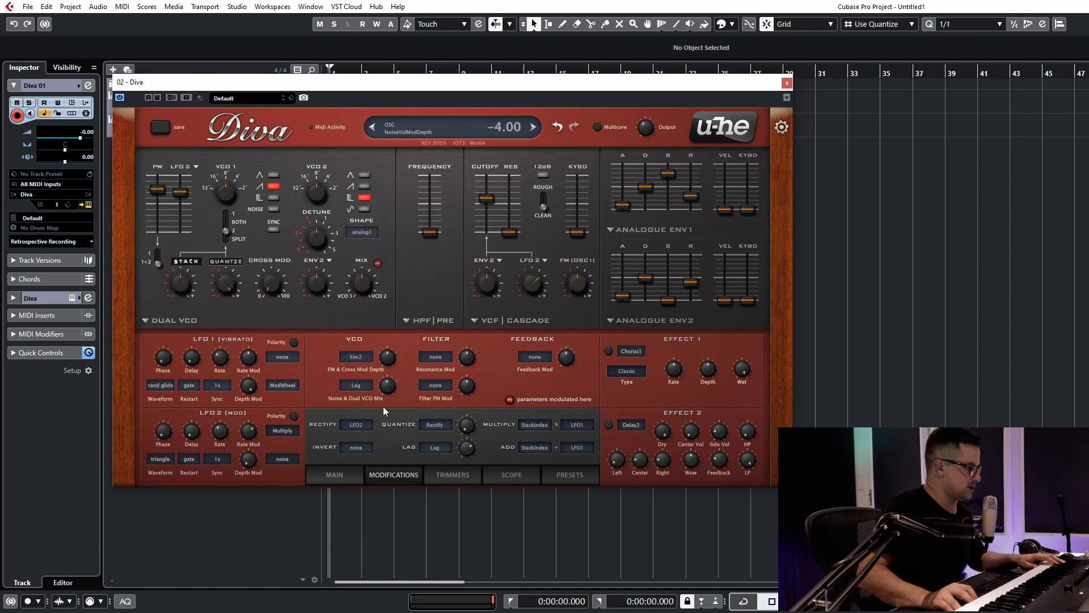
# Set the VCO FM & Cross Mod Depth source to Lag and raise its modulation depth
pyautogui.click(355, 357)
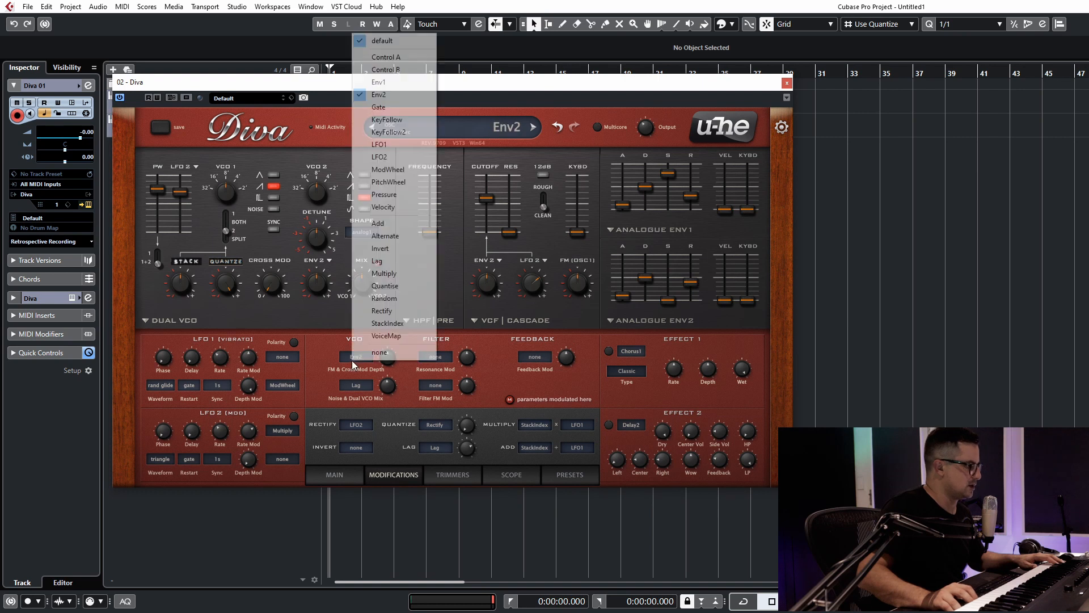
pyautogui.click(388, 261)
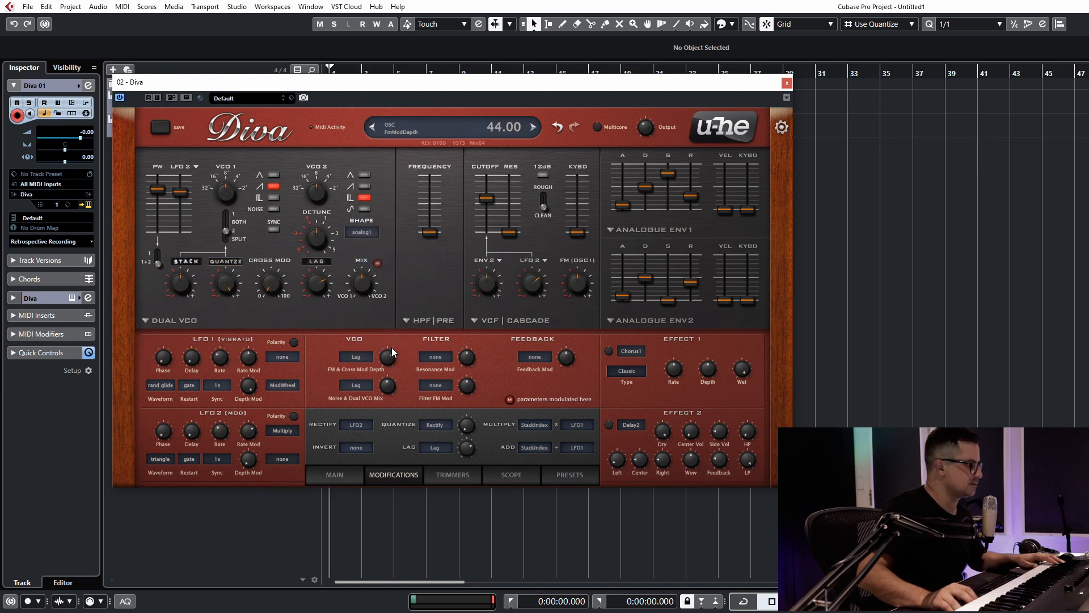
pyautogui.scroll(3, 393, 346)
# Set the Lag modifier's source to Quantise and its amount to 75.00
pyautogui.moveTo(466, 451)
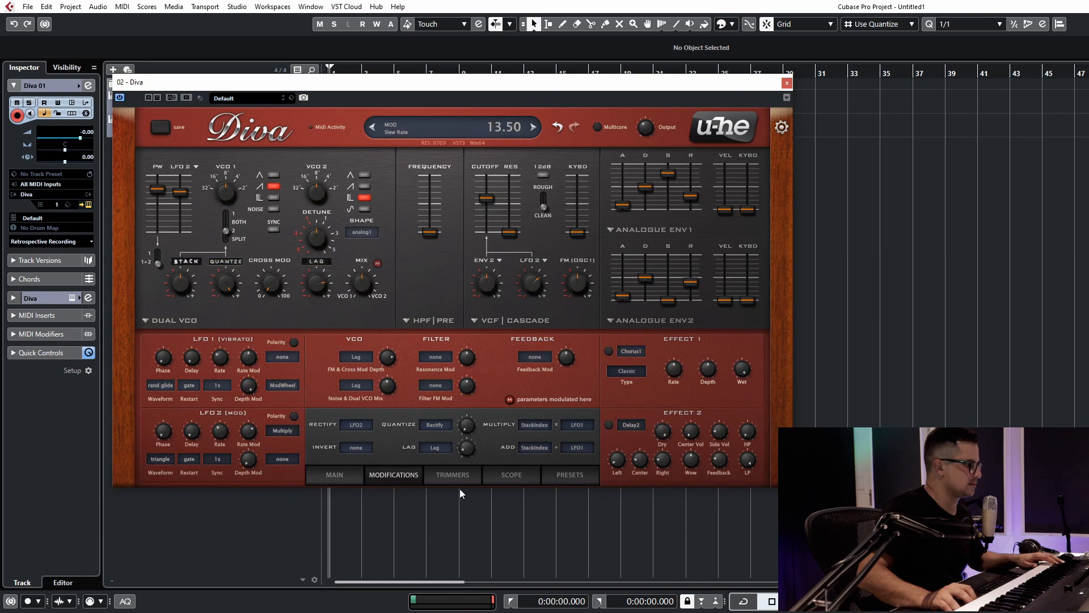
pyautogui.click(449, 449)
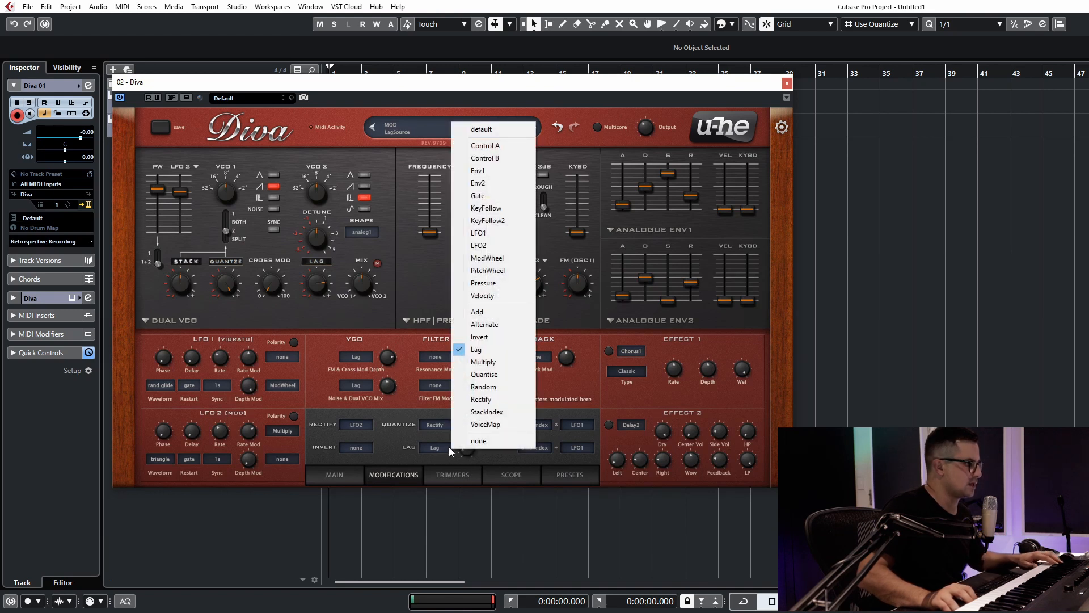
pyautogui.click(484, 374)
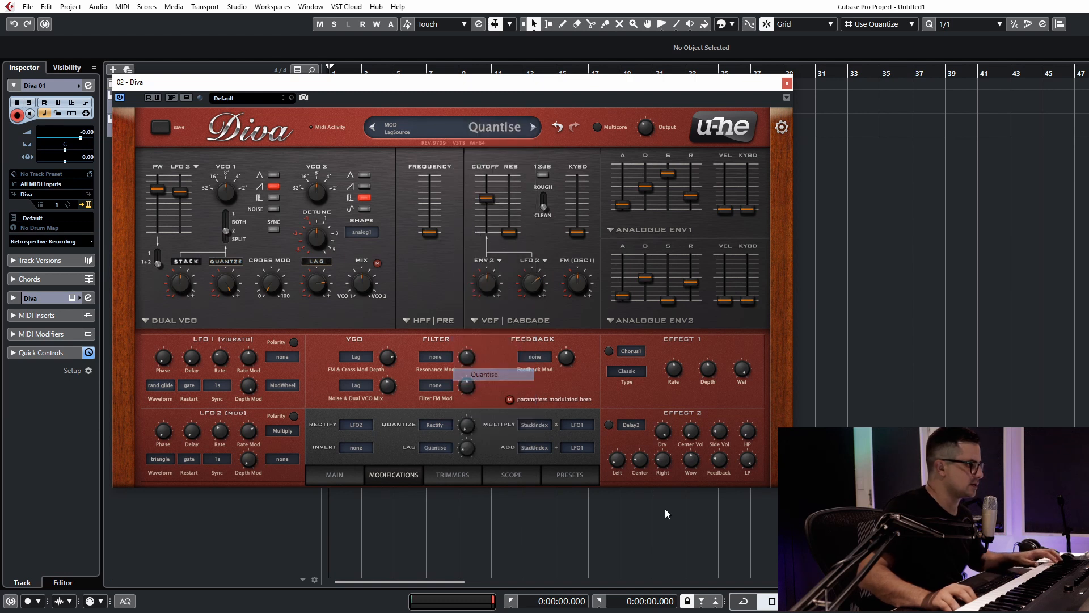
pyautogui.moveTo(467, 448)
pyautogui.mouseDown()
pyautogui.moveTo(471, 469)
pyautogui.moveTo(472, 451)
pyautogui.mouseUp()
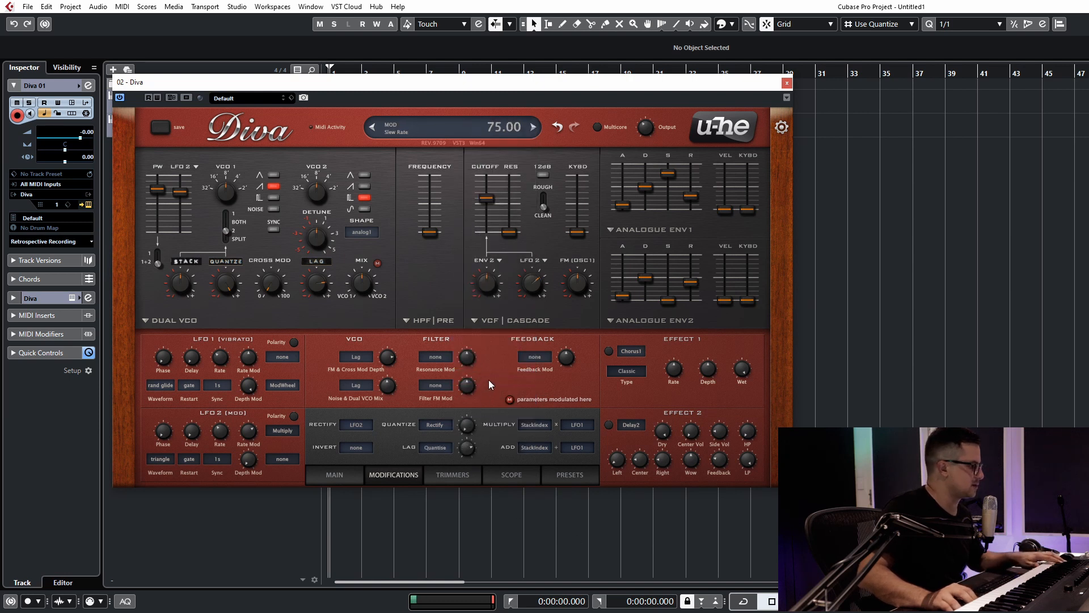
# Reset the Noise & Dual VCO Mix modulation source to none
pyautogui.moveTo(492, 360); pyautogui.dragTo(491, 349)
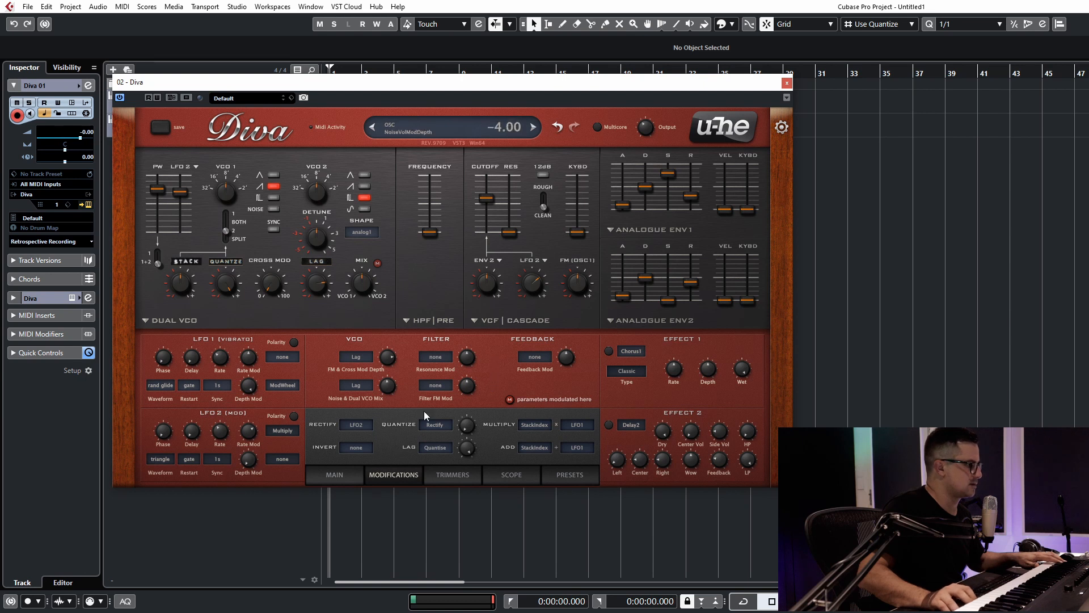
pyautogui.click(356, 385)
pyautogui.click(397, 378)
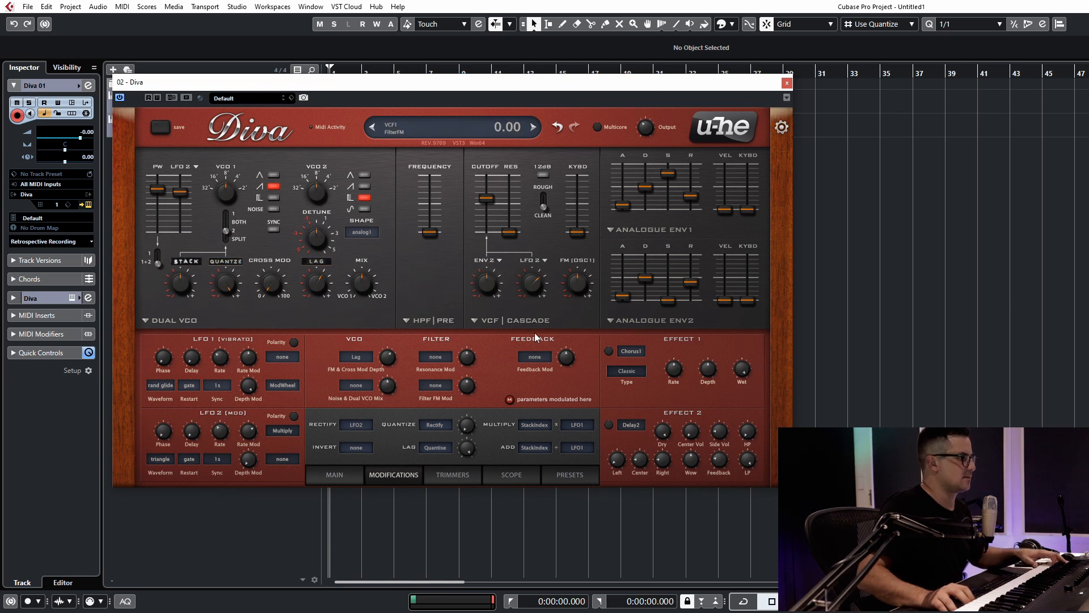
# Raise the attack, decay, sustain and release of envelope 2
pyautogui.moveTo(622, 296); pyautogui.dragTo(625, 269)
pyautogui.scroll(2, 631, 280)
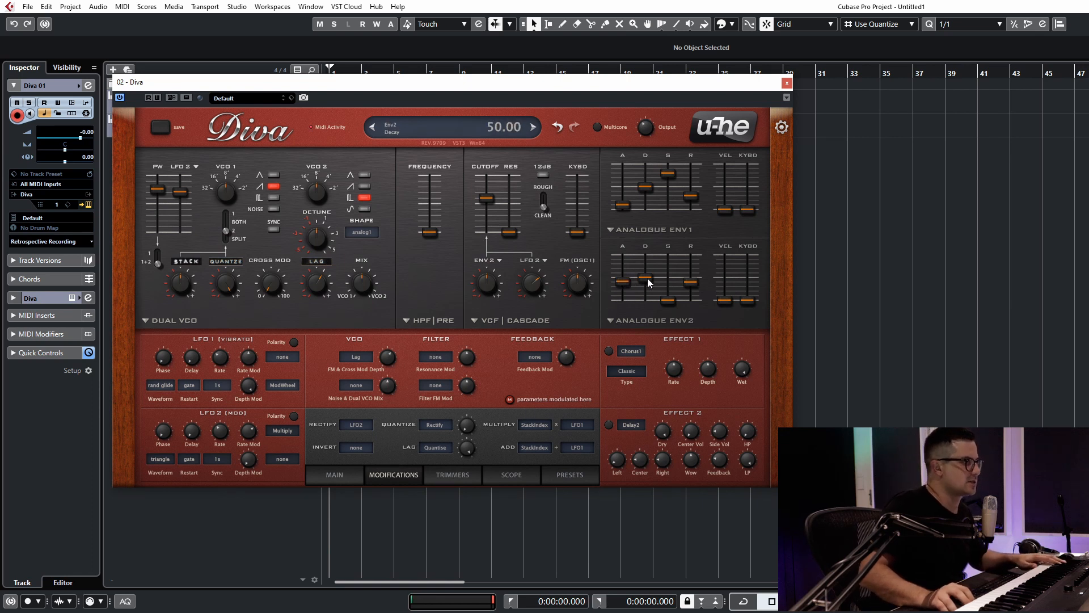
pyautogui.scroll(5, 649, 279)
pyautogui.scroll(2, 665, 274)
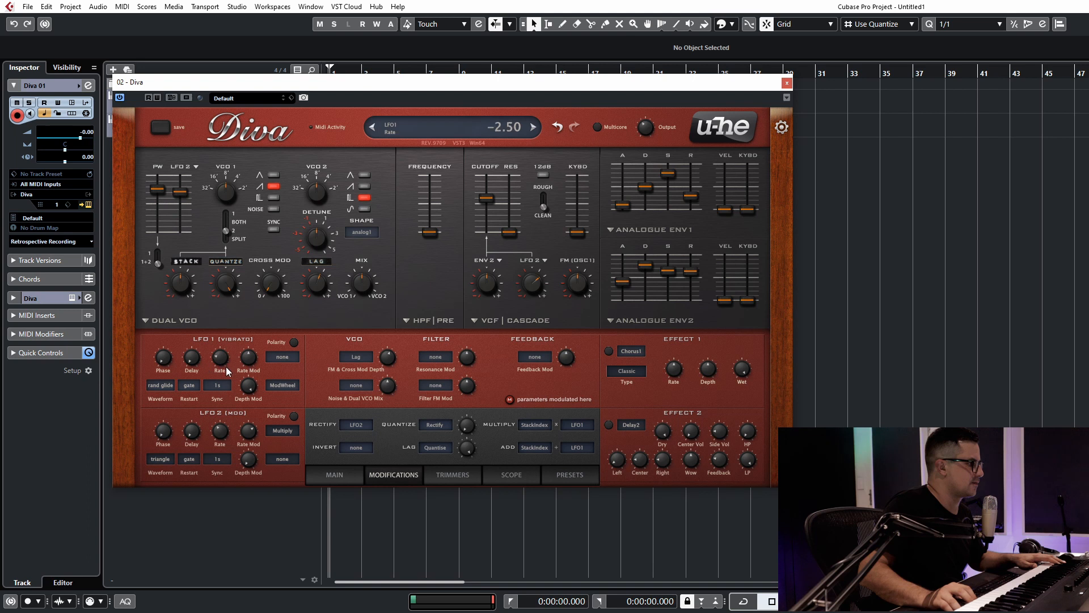
# Set LFO 1's rate modulation source to LFO2 and readjust the VCO FM modulation depth
pyautogui.click(282, 358)
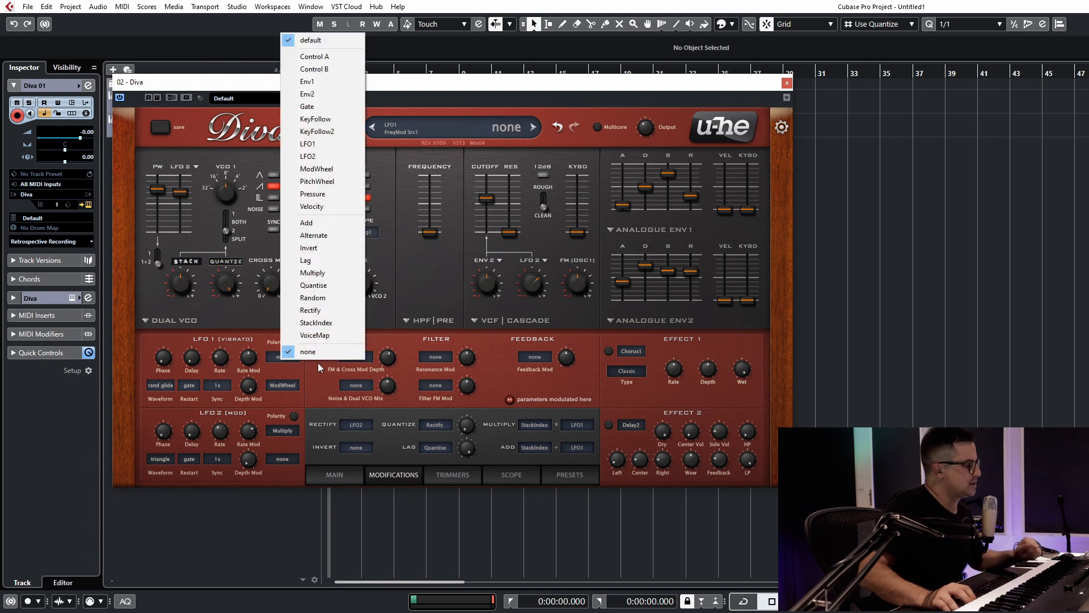
pyautogui.click(321, 157)
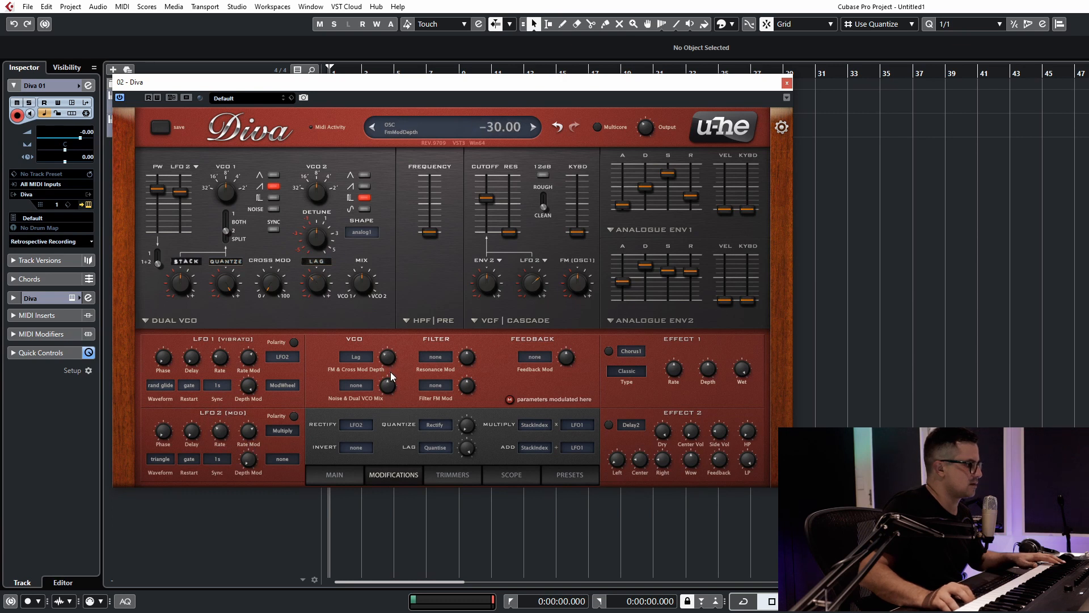
pyautogui.moveTo(391, 374); pyautogui.dragTo(392, 370)
# Set the Lag modifier's source to LFO2, then adjust its amount and raise the Lag-driven FM depth
pyautogui.click(449, 447)
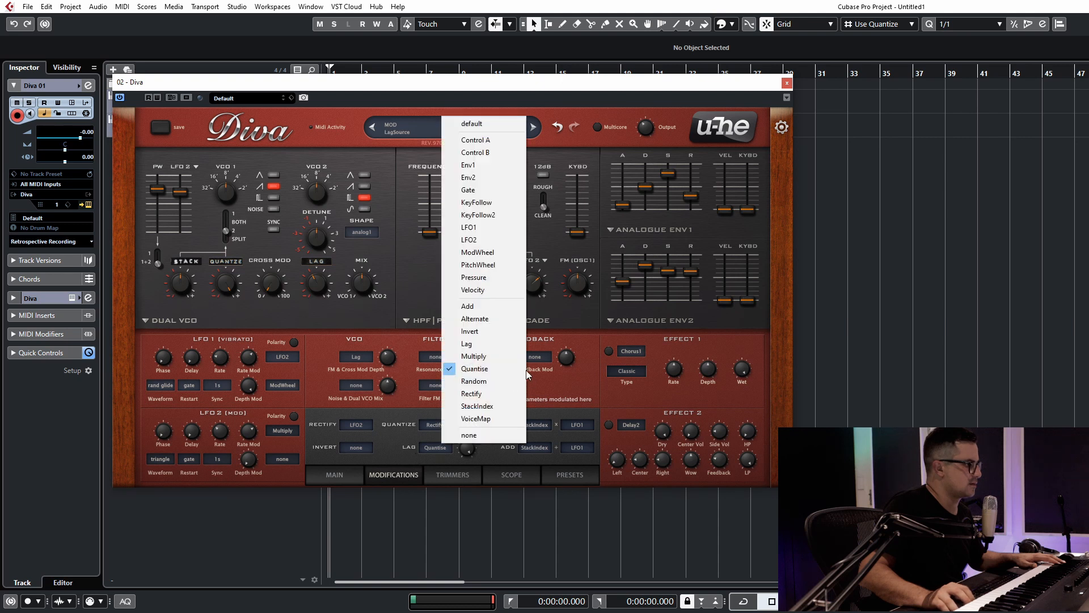
pyautogui.click(481, 239)
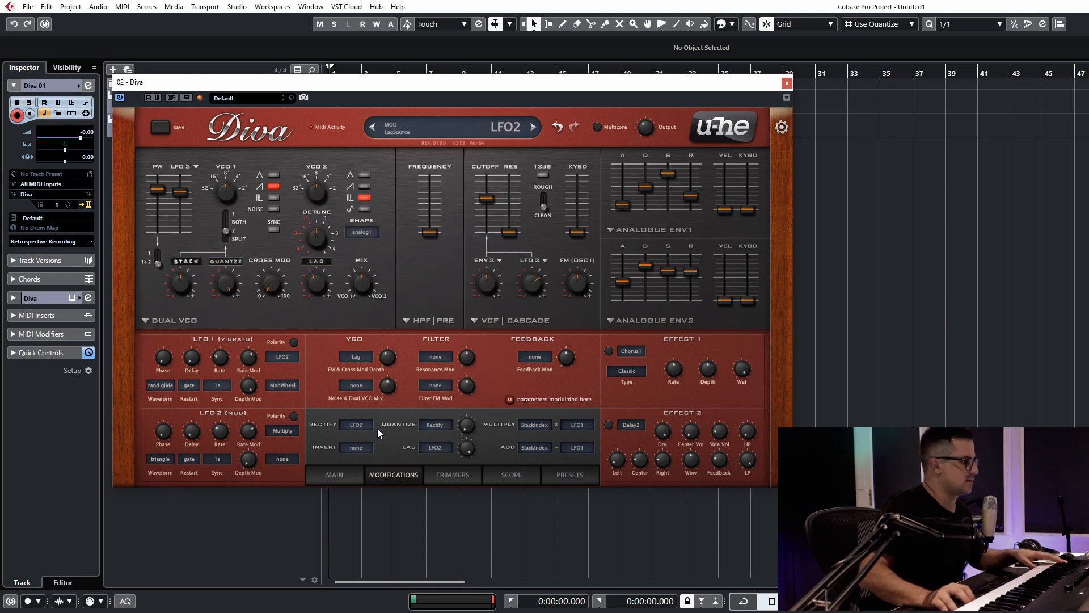
pyautogui.moveTo(472, 453); pyautogui.dragTo(472, 458)
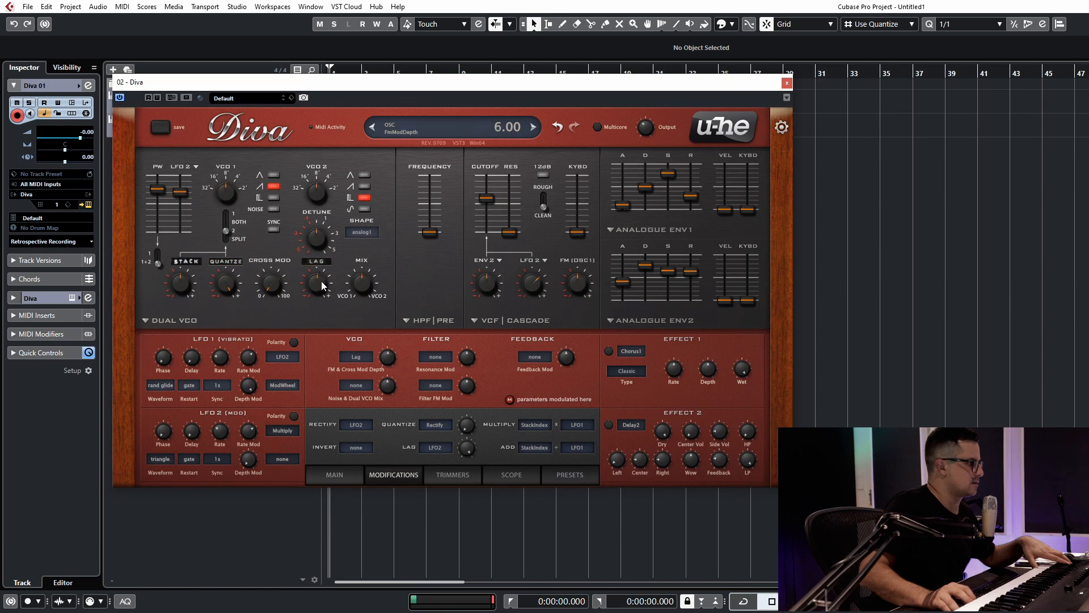
pyautogui.moveTo(321, 280); pyautogui.dragTo(324, 277)
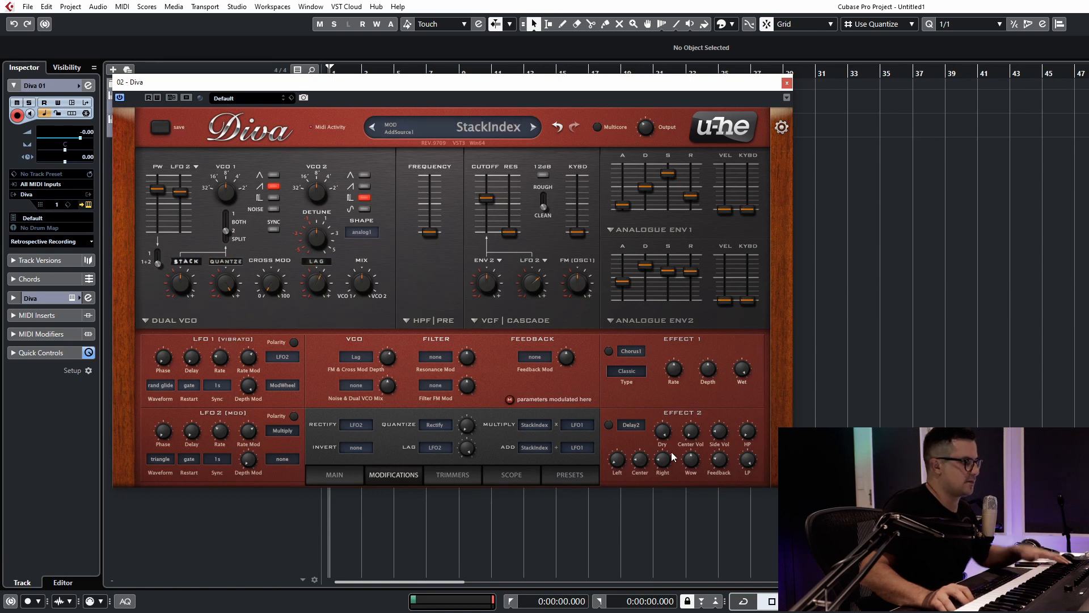
# Turn on both effects, switch Effect 1 to Plate1 and raise the reverb's wet level
pyautogui.click(609, 425)
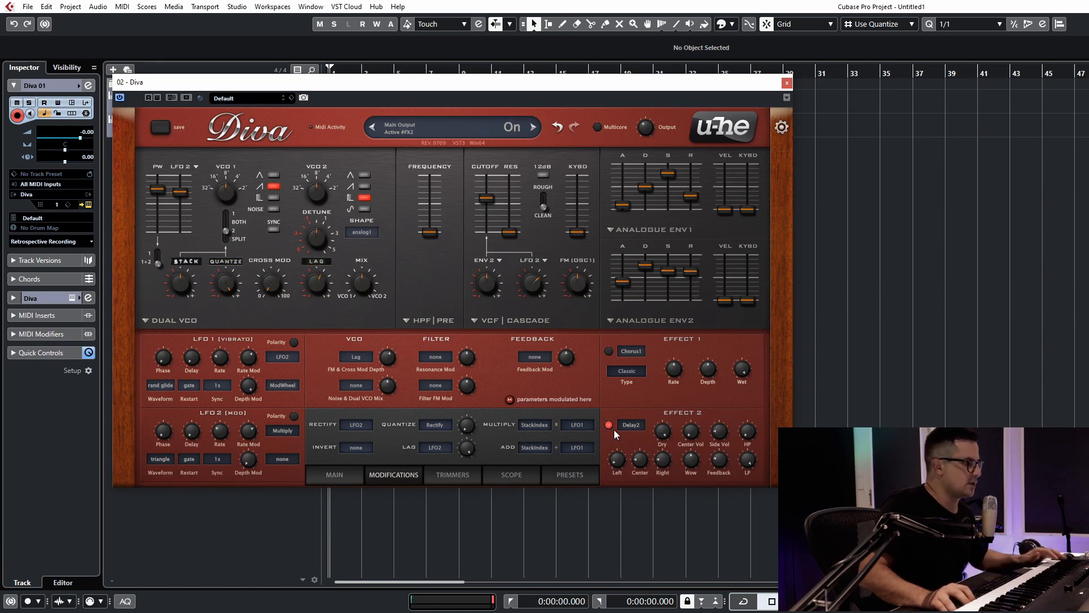
pyautogui.click(610, 351)
pyautogui.click(631, 351)
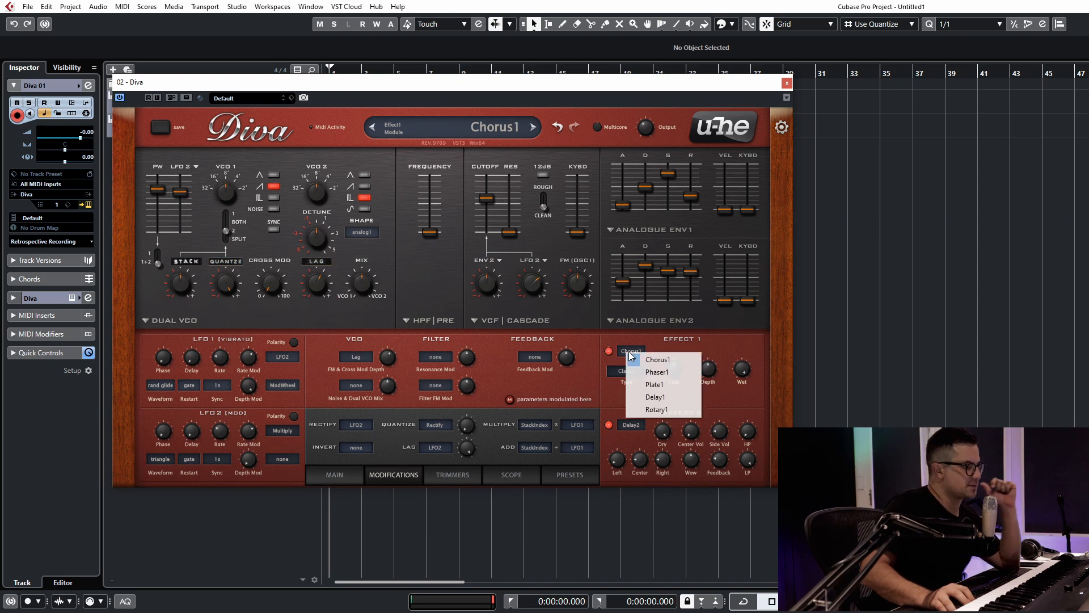
pyautogui.click(657, 384)
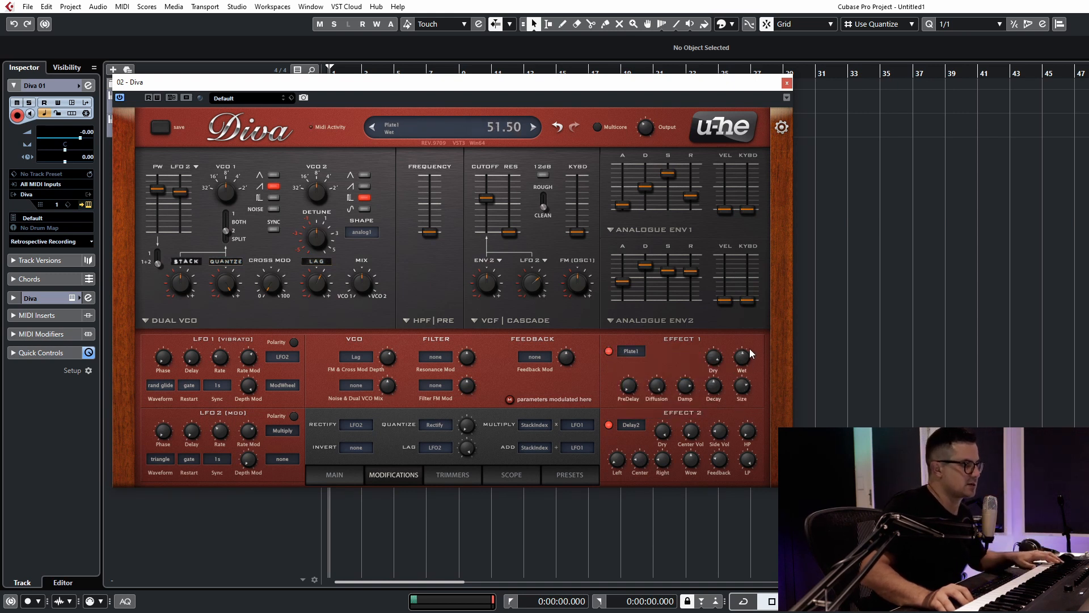
pyautogui.moveTo(750, 348); pyautogui.dragTo(751, 343)
# Raise envelope 2's attack, set envelope 1's attack to 45.00 and increase envelope 1's decay and release
pyautogui.moveTo(623, 292); pyautogui.dragTo(621, 288)
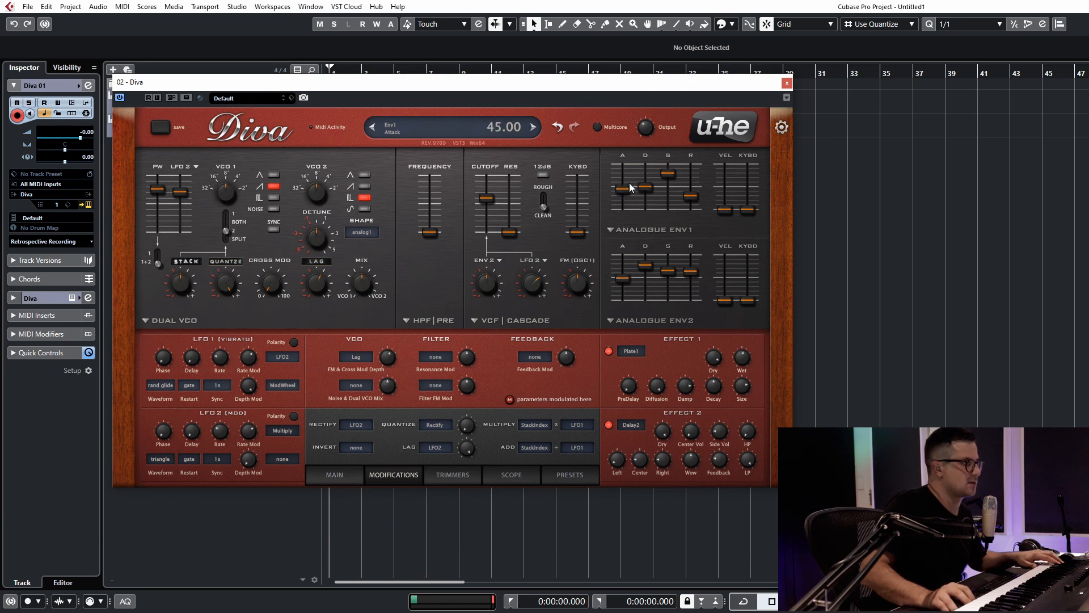
pyautogui.moveTo(645, 186); pyautogui.dragTo(687, 186)
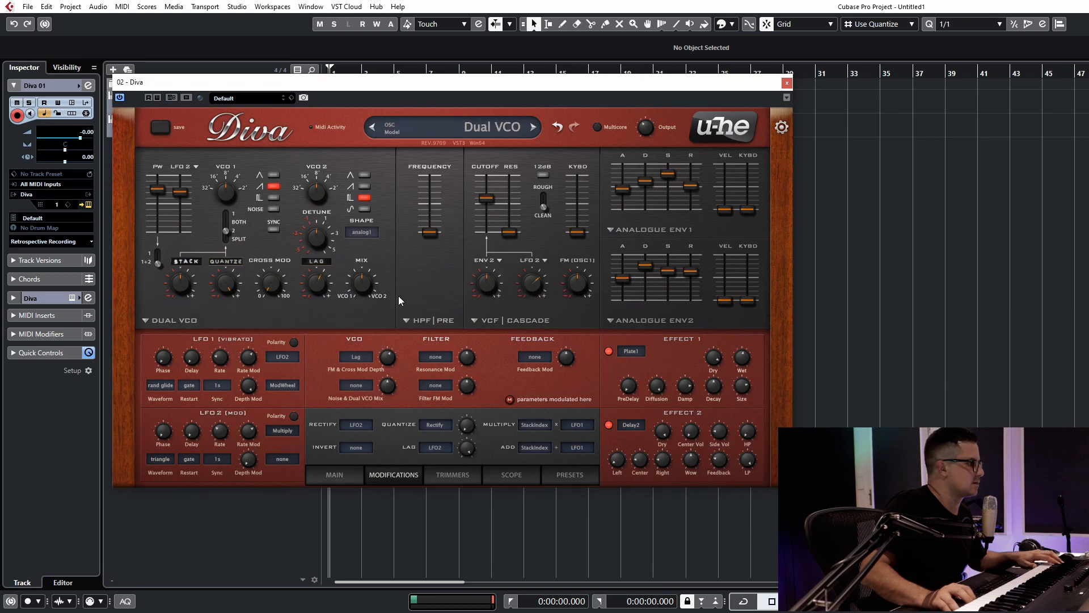
# Fine-tune the Lag-driven FM depth in the oscillator section and the Quantize modifier's amount
pyautogui.moveTo(325, 290); pyautogui.dragTo(324, 287)
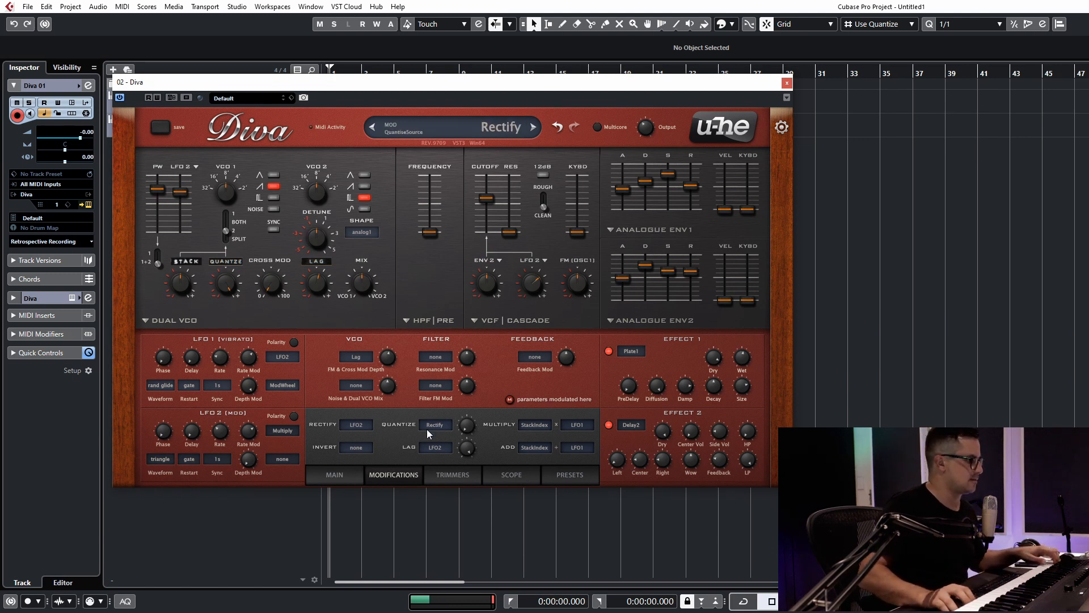
pyautogui.moveTo(468, 434)
pyautogui.mouseDown()
pyautogui.moveTo(473, 401)
pyautogui.moveTo(464, 437)
pyautogui.mouseUp()
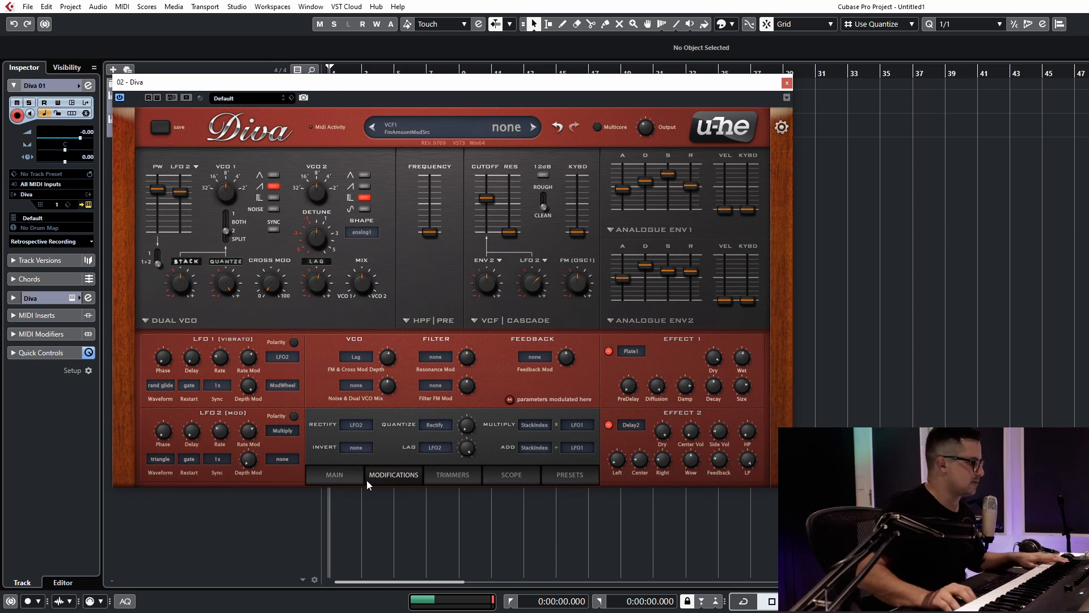
# Show the main tuning and voice settings, adjust the glide and raise the main output level
pyautogui.click(340, 475)
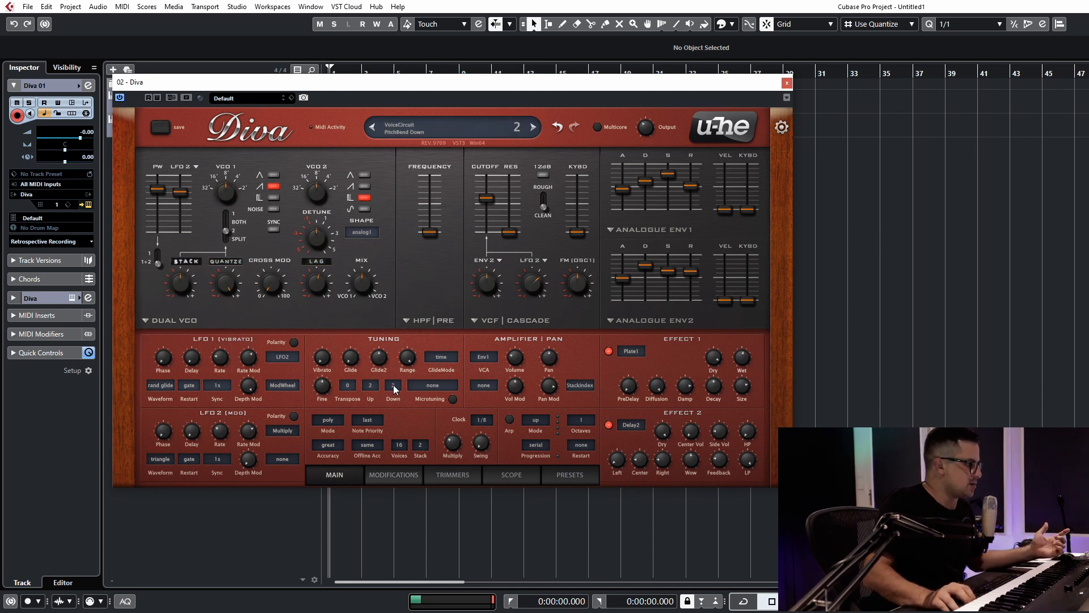
pyautogui.moveTo(383, 362); pyautogui.dragTo(352, 356)
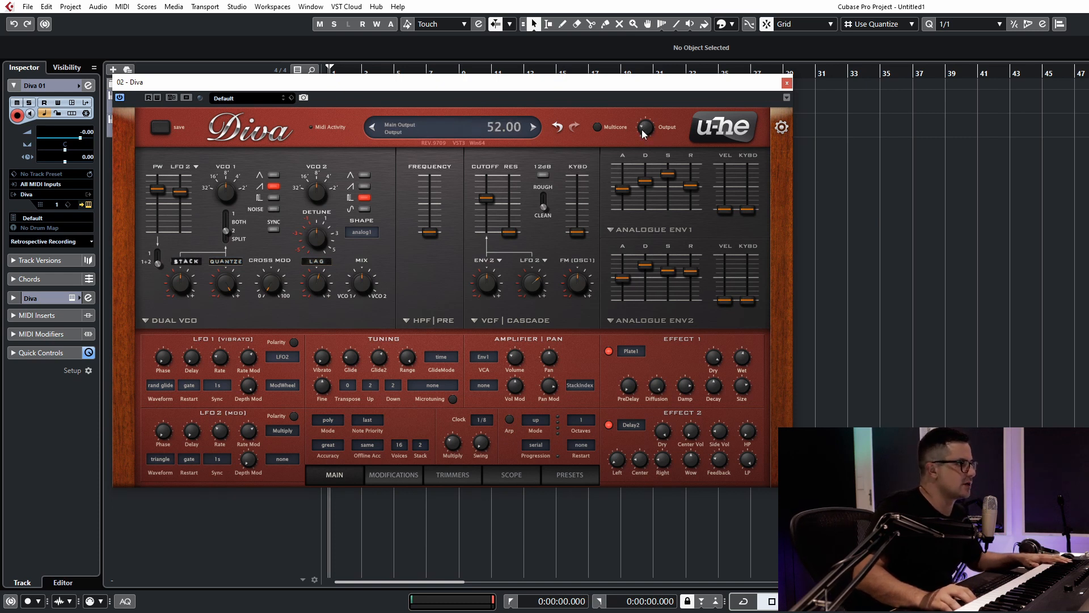
pyautogui.moveTo(643, 131); pyautogui.dragTo(645, 129)
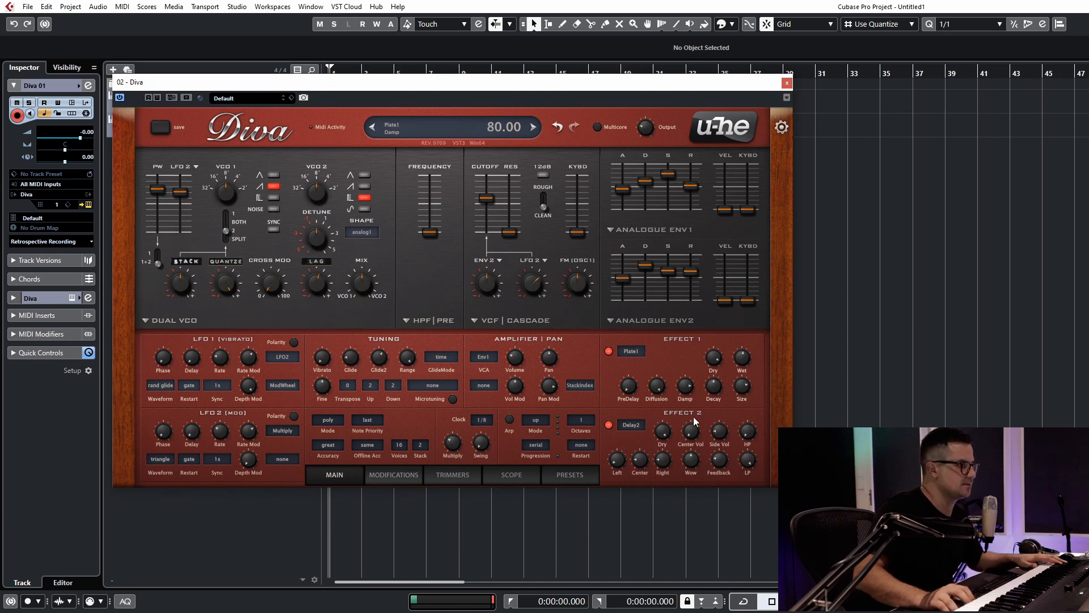
# Fine-tune the plate reverb's wet level in Effect 1 and the side volume of the Delay2 effect
pyautogui.moveTo(738, 362); pyautogui.dragTo(742, 355)
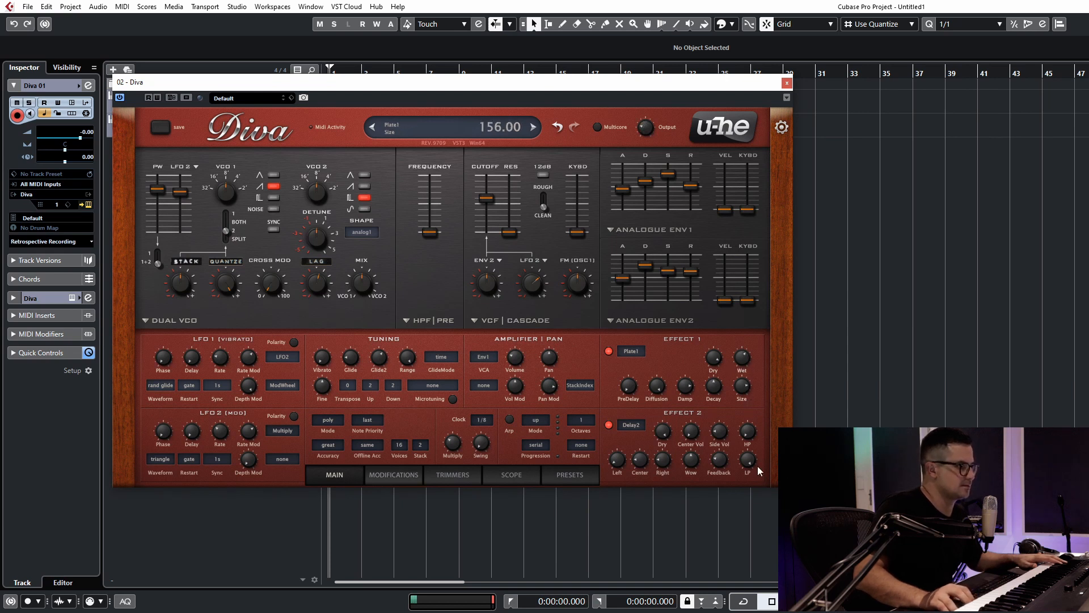
pyautogui.moveTo(724, 433)
pyautogui.mouseDown()
pyautogui.moveTo(729, 413)
pyautogui.moveTo(718, 432)
pyautogui.mouseUp()
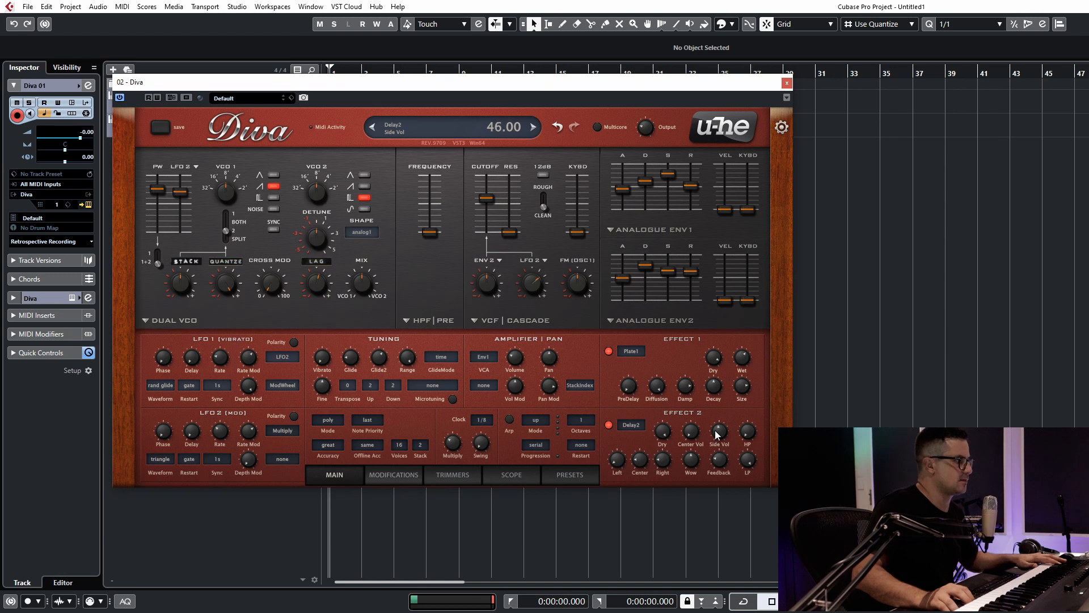
pyautogui.moveTo(715, 430); pyautogui.dragTo(740, 415)
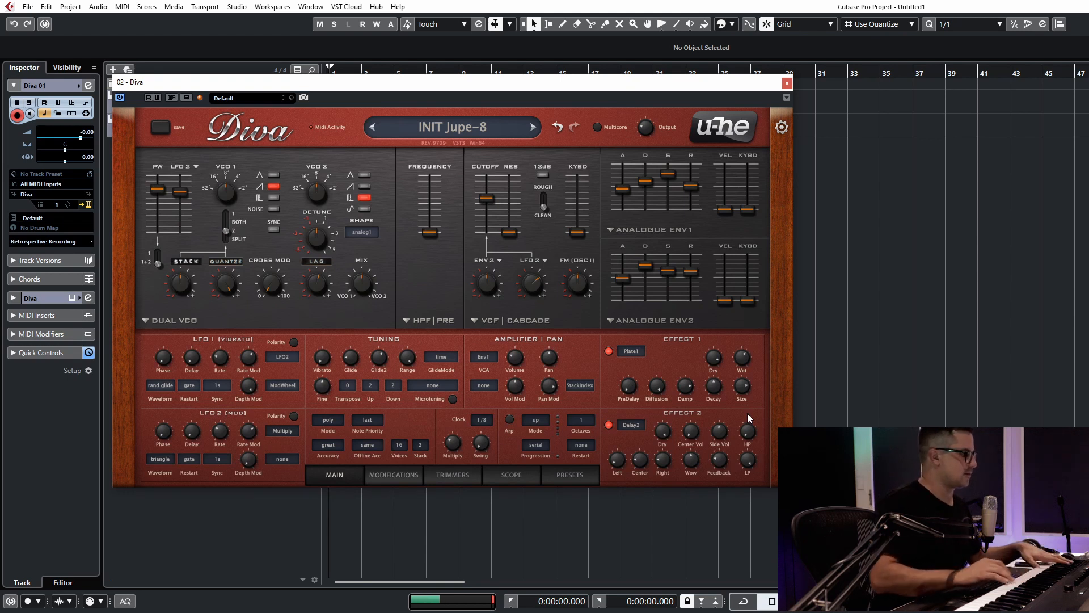
# Assign ModWheel as the depth modulation source of LFO 2
pyautogui.click(281, 460)
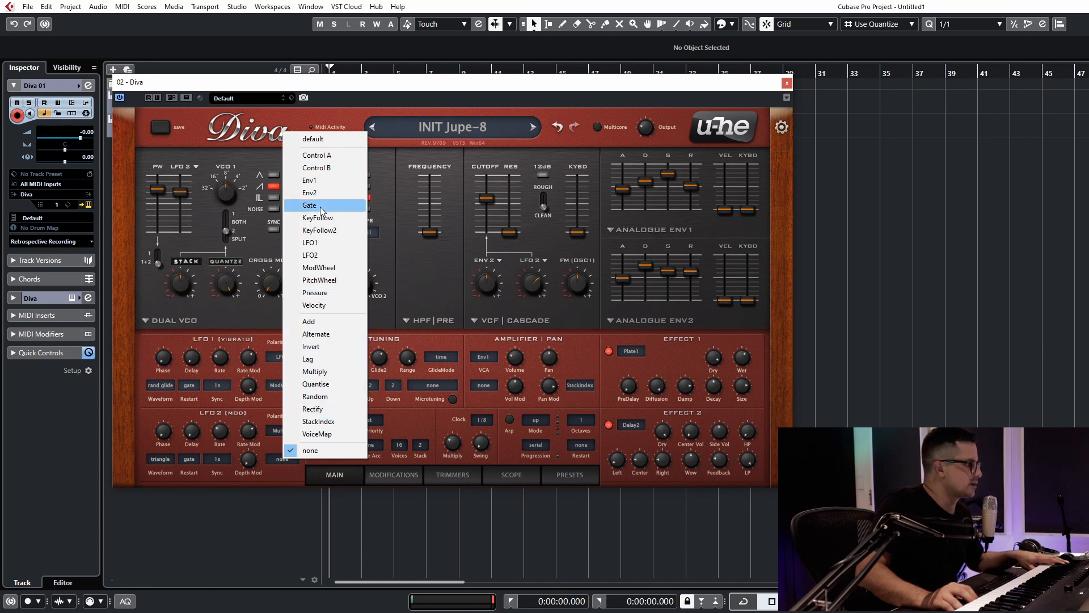
pyautogui.click(319, 268)
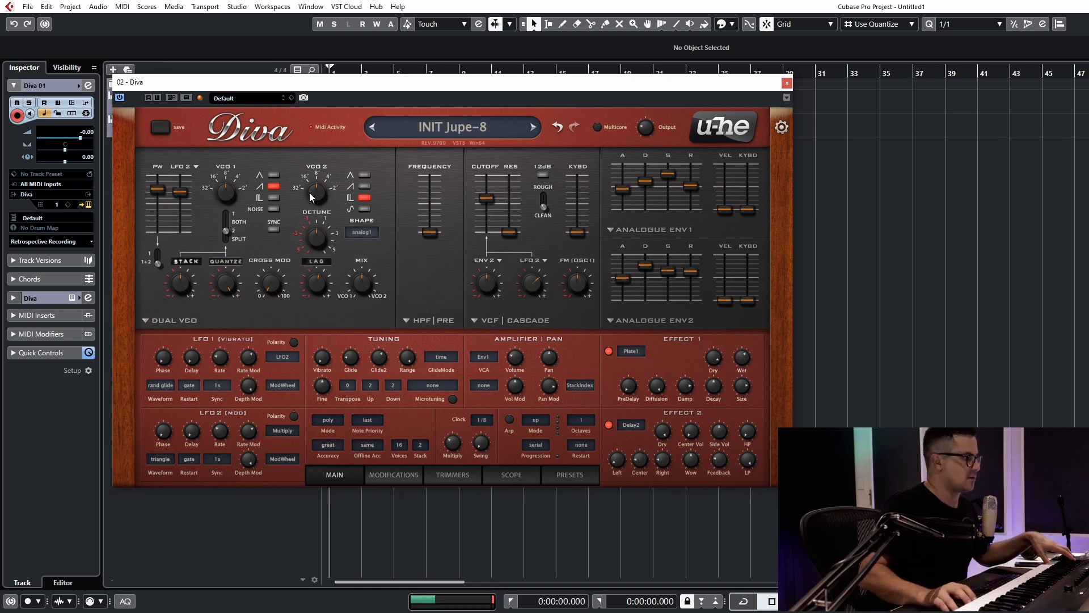
# Adjust the filter cutoff's envelope 2 modulation depth and raise envelope 2's attack
pyautogui.moveTo(484, 286); pyautogui.dragTo(484, 270)
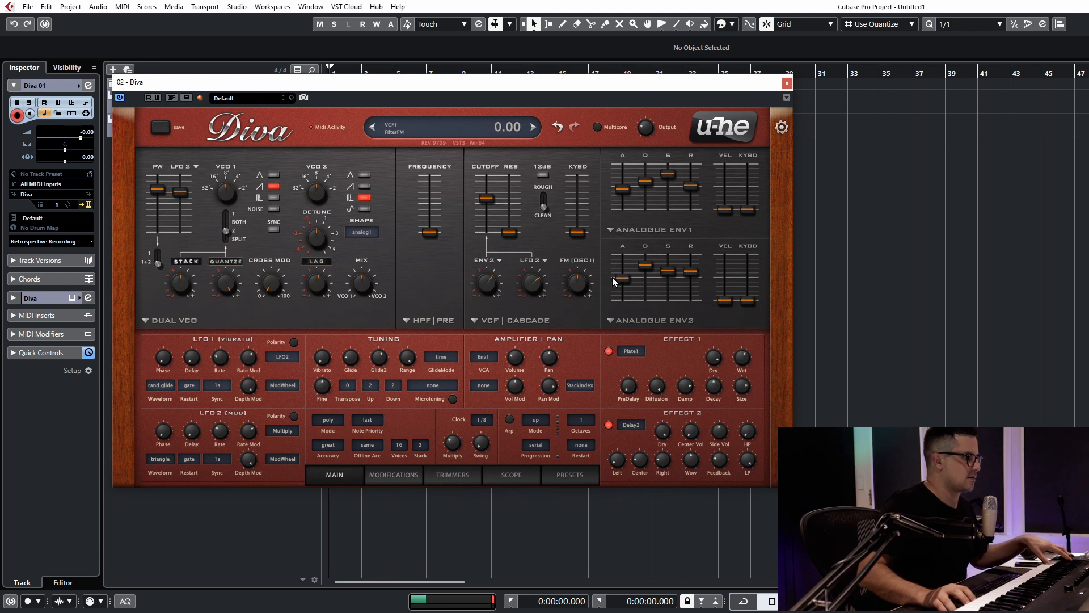
pyautogui.moveTo(621, 278); pyautogui.dragTo(620, 271)
pyautogui.scroll(-3, 500, 288)
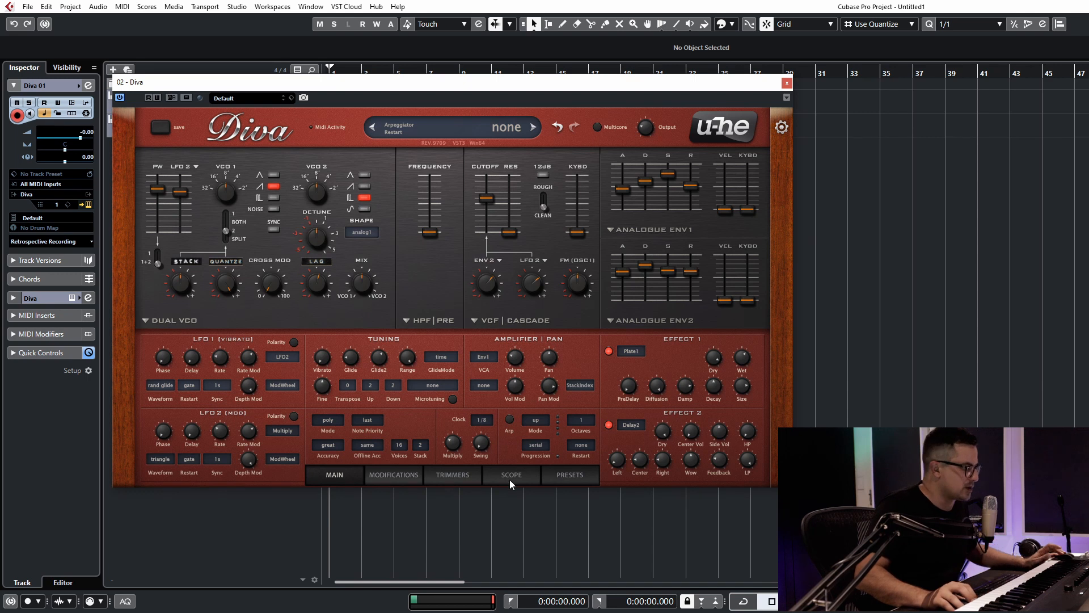
# Set the voice stack to 4 and the StackIndex tuning modulation depth of the oscillators to 0.15
pyautogui.click(421, 446)
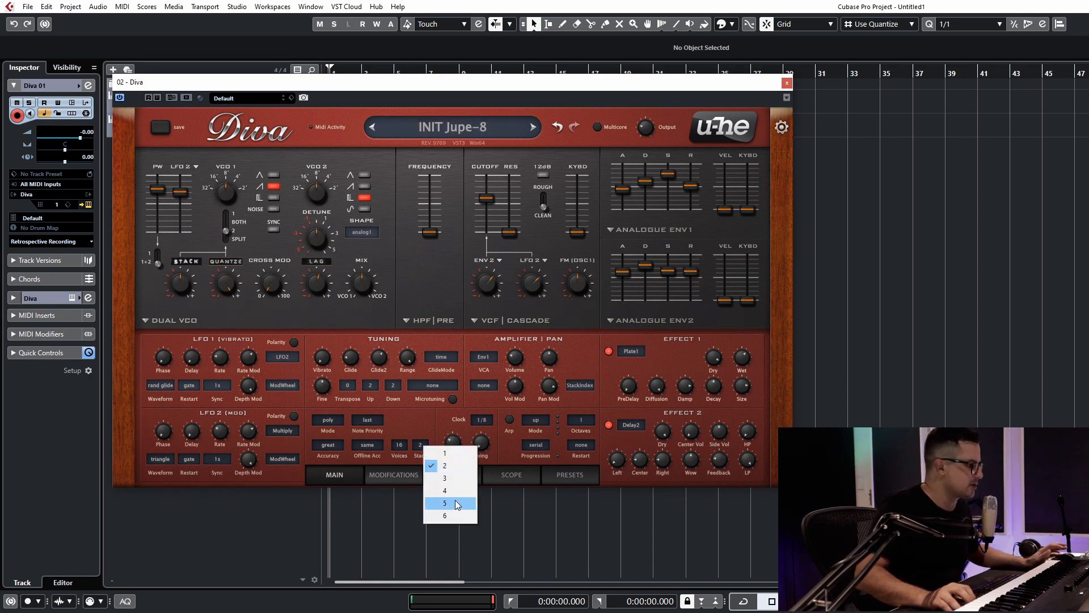
pyautogui.click(451, 492)
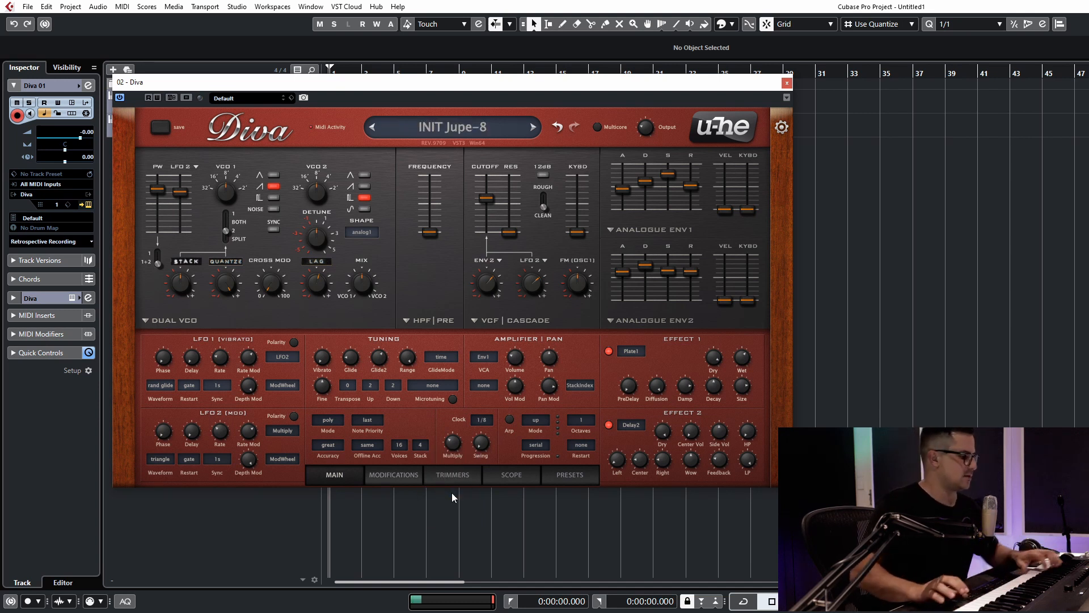
pyautogui.moveTo(346, 275)
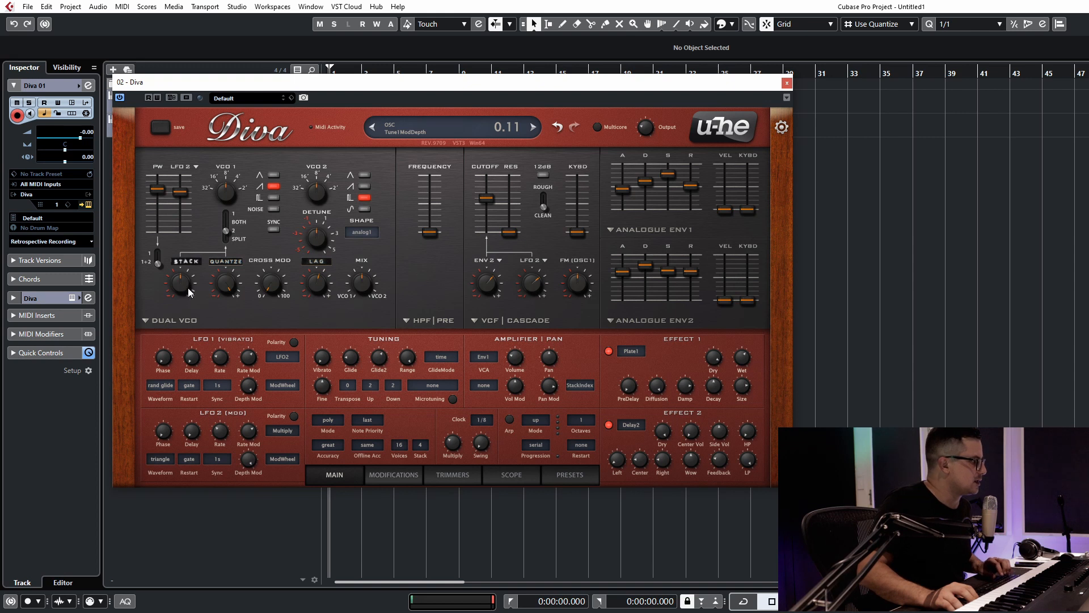
pyautogui.scroll(2, 189, 288)
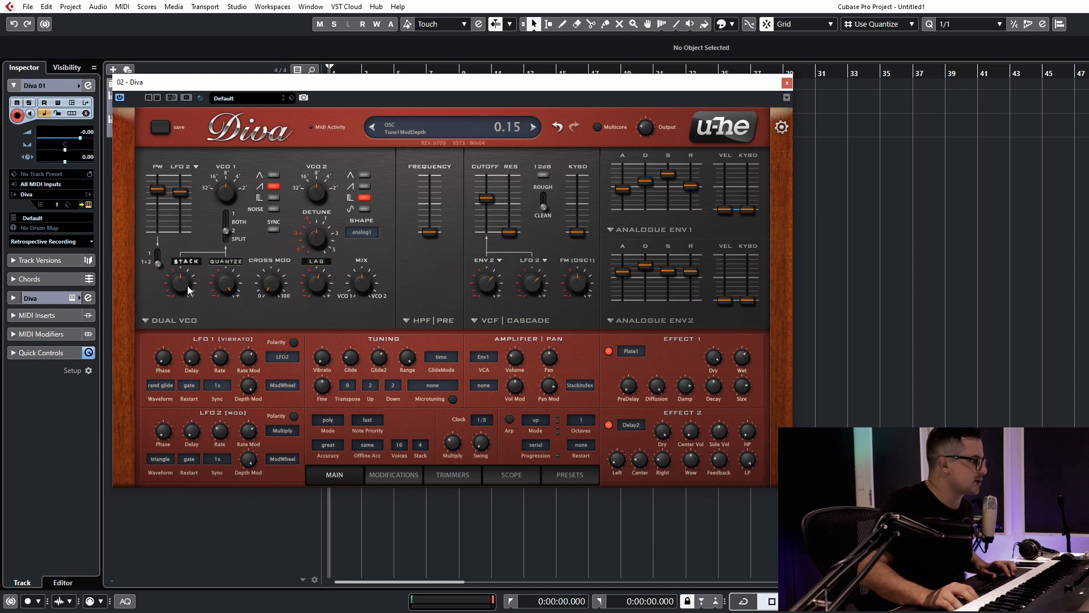
# Try the split tuning modulation mode, switch it to both oscillators and set VCO 2's detune to 0.22
pyautogui.click(222, 241)
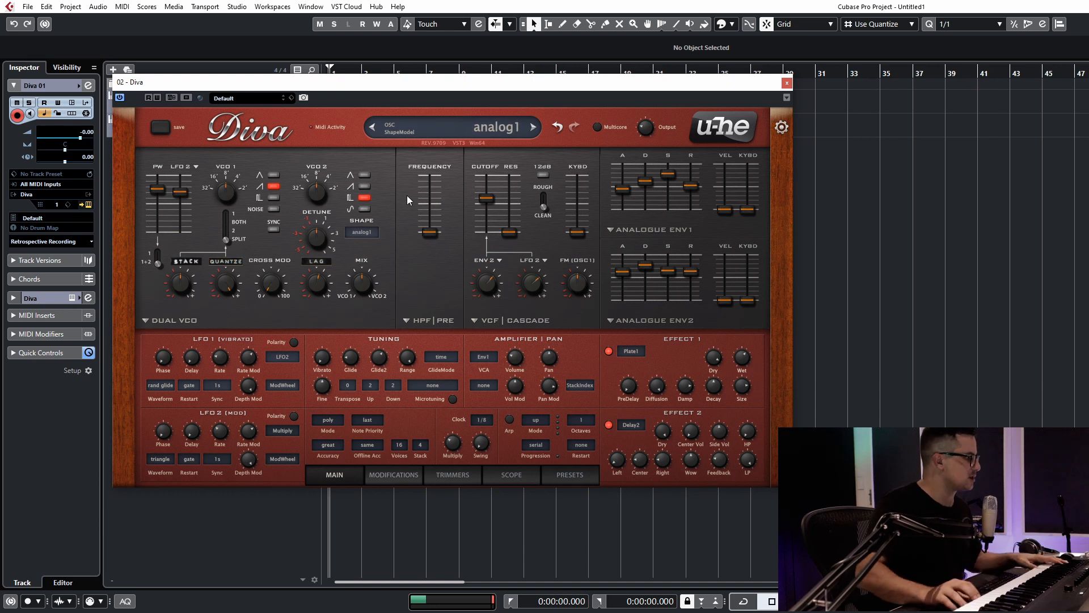
pyautogui.click(227, 223)
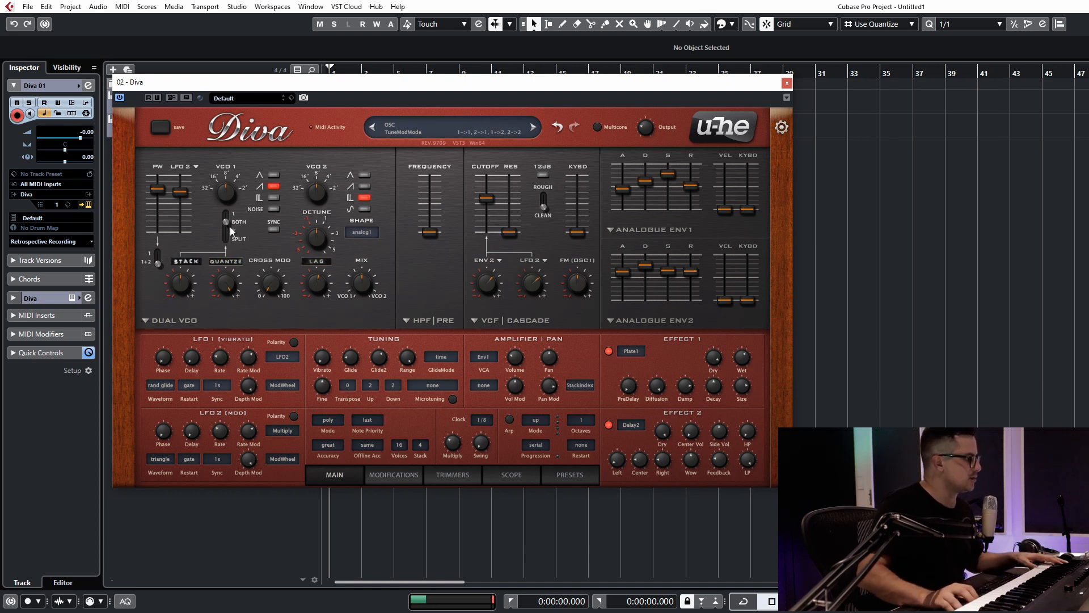
pyautogui.moveTo(315, 239); pyautogui.dragTo(316, 229)
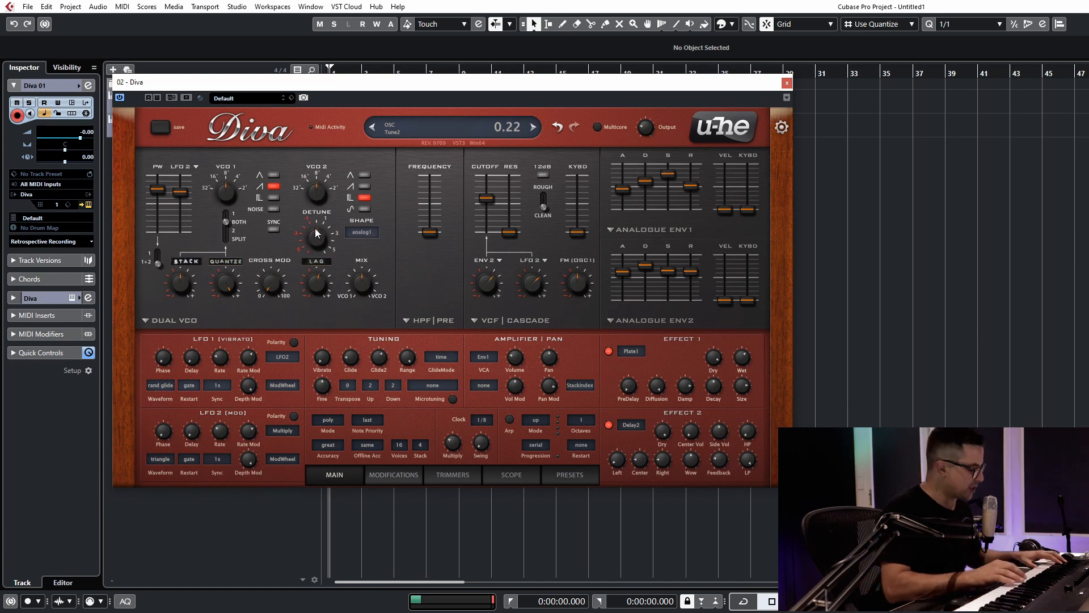